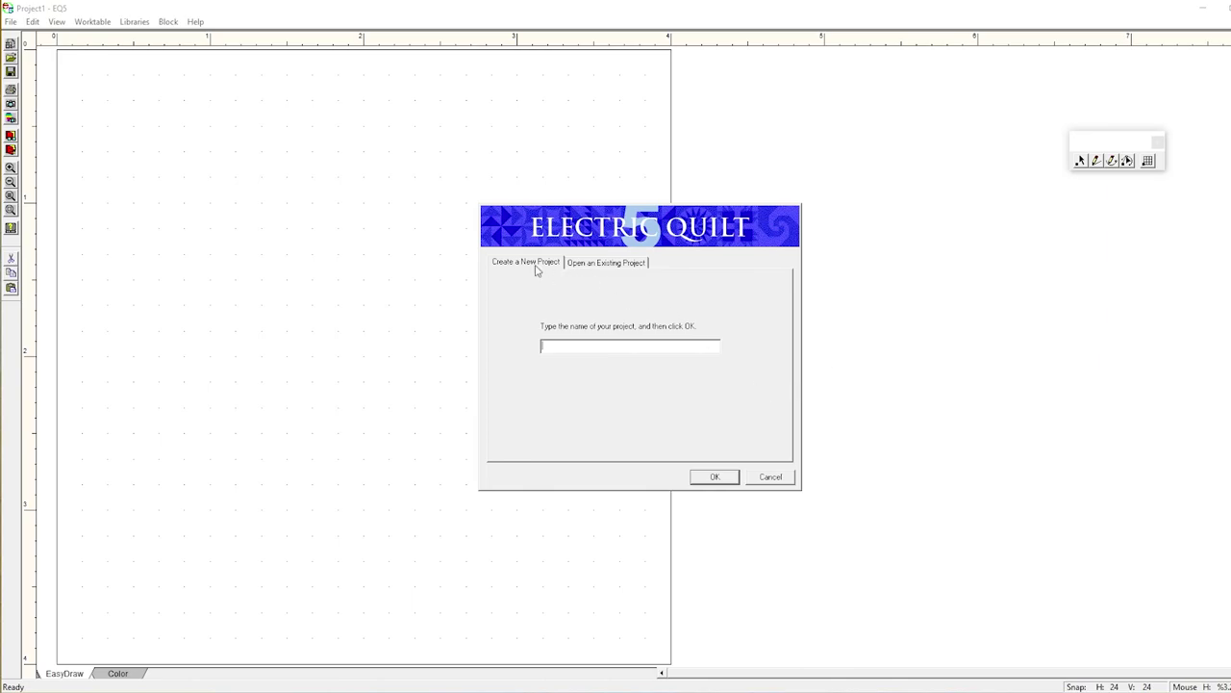
Step: Open the existing project Блоки.PJ5
click(608, 266)
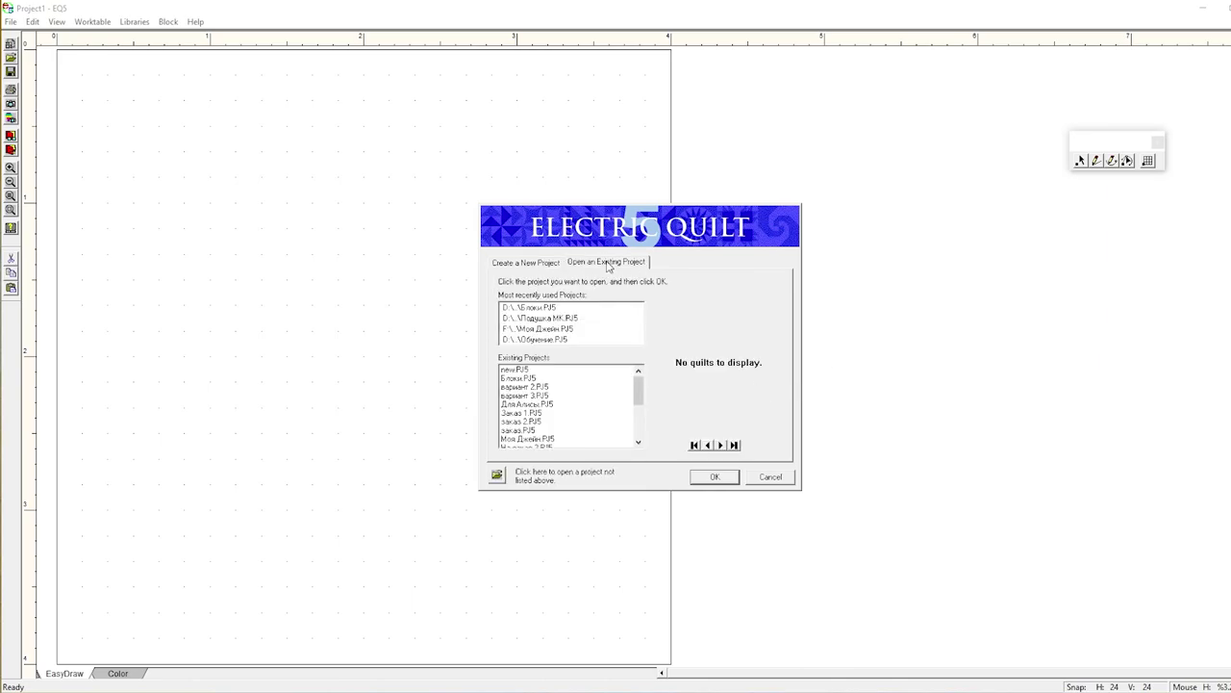
click(527, 308)
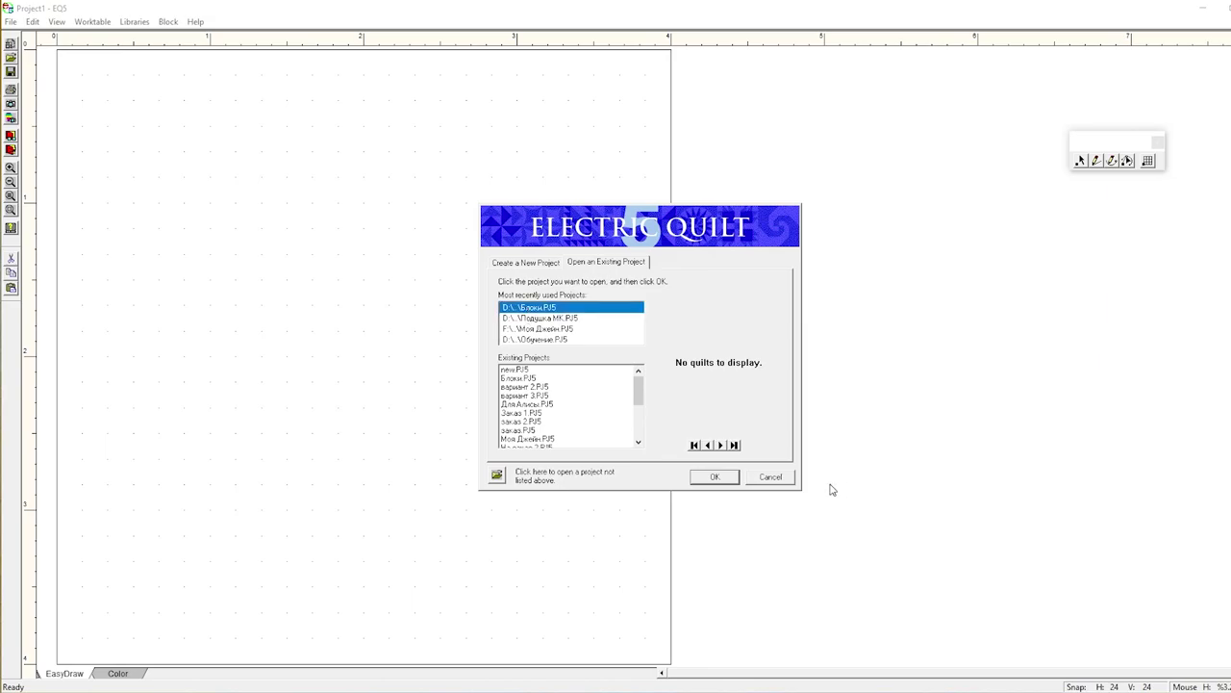
click(715, 477)
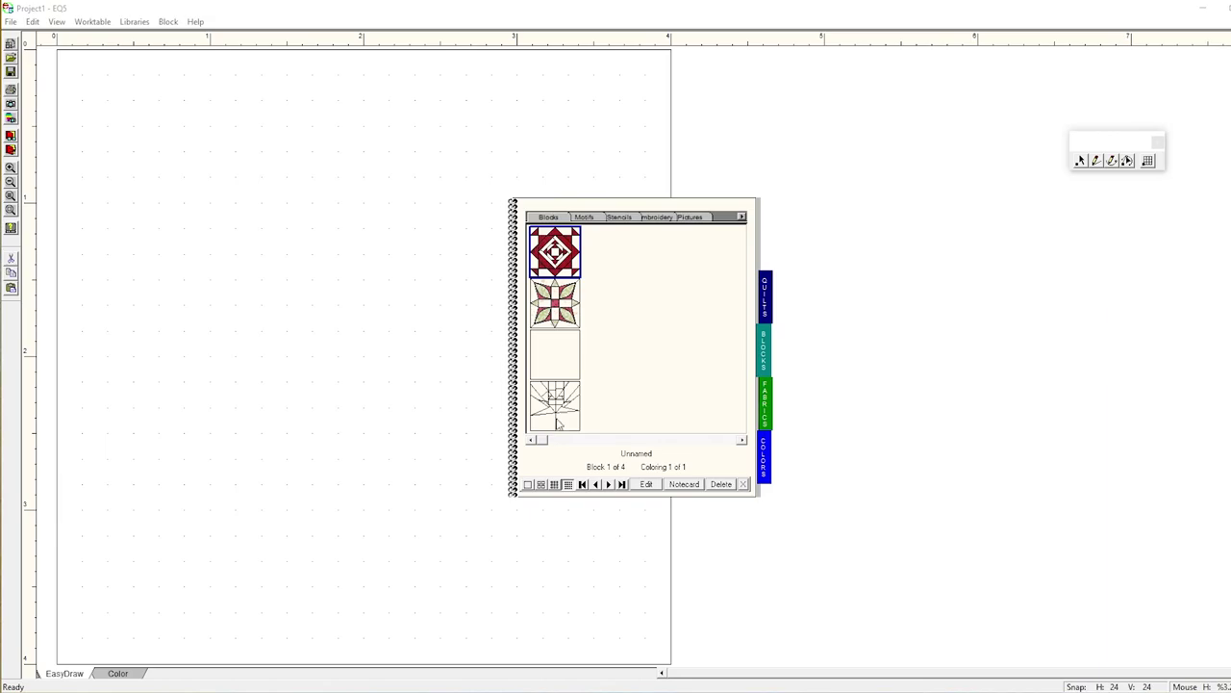
Step: Load the red-and-cream star block from the project's blocks for editing and show its coloring
click(566, 304)
click(573, 261)
click(564, 314)
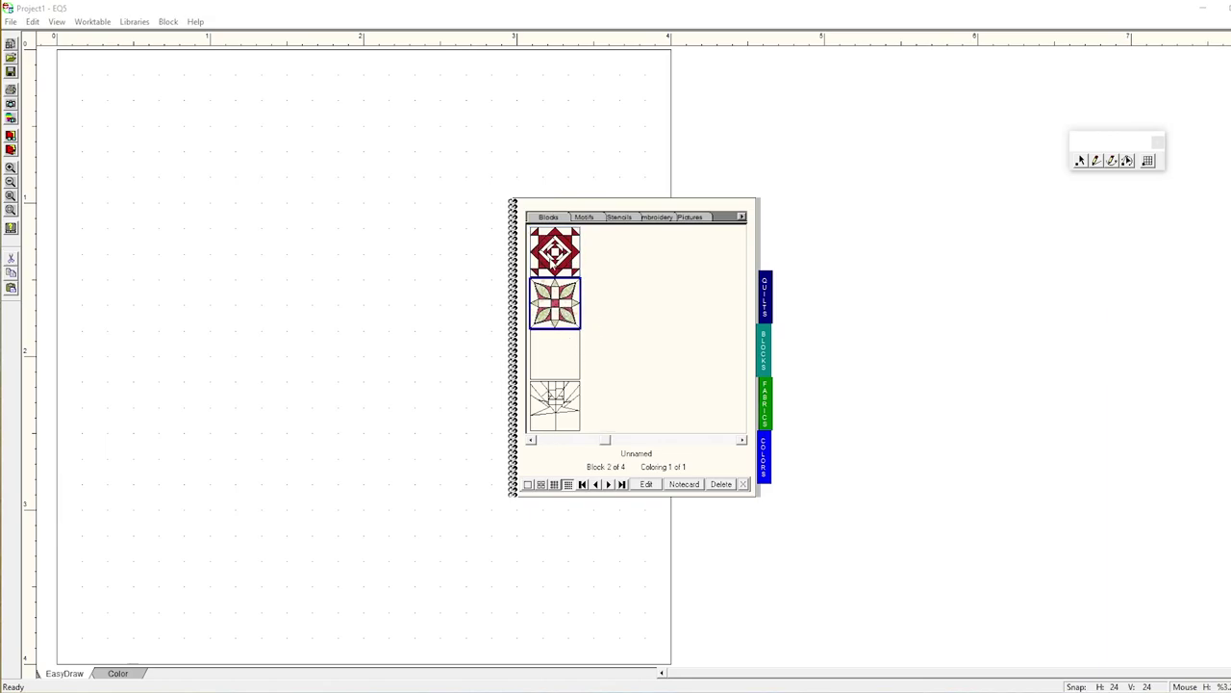
click(556, 267)
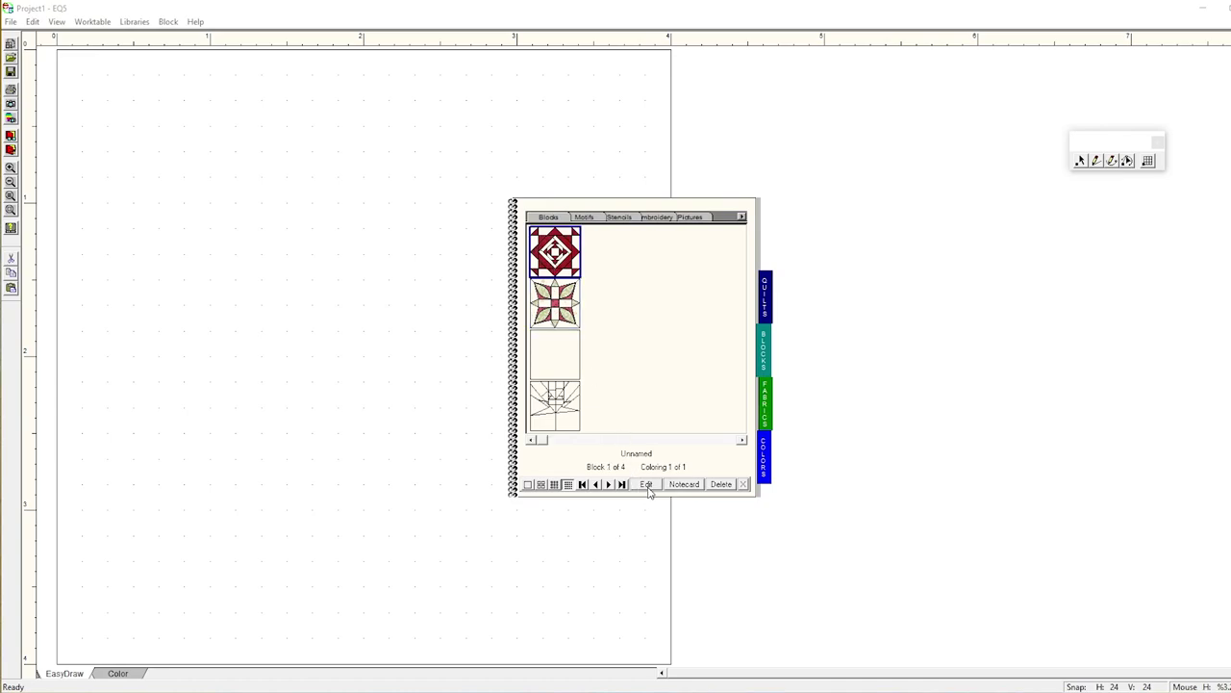
click(647, 483)
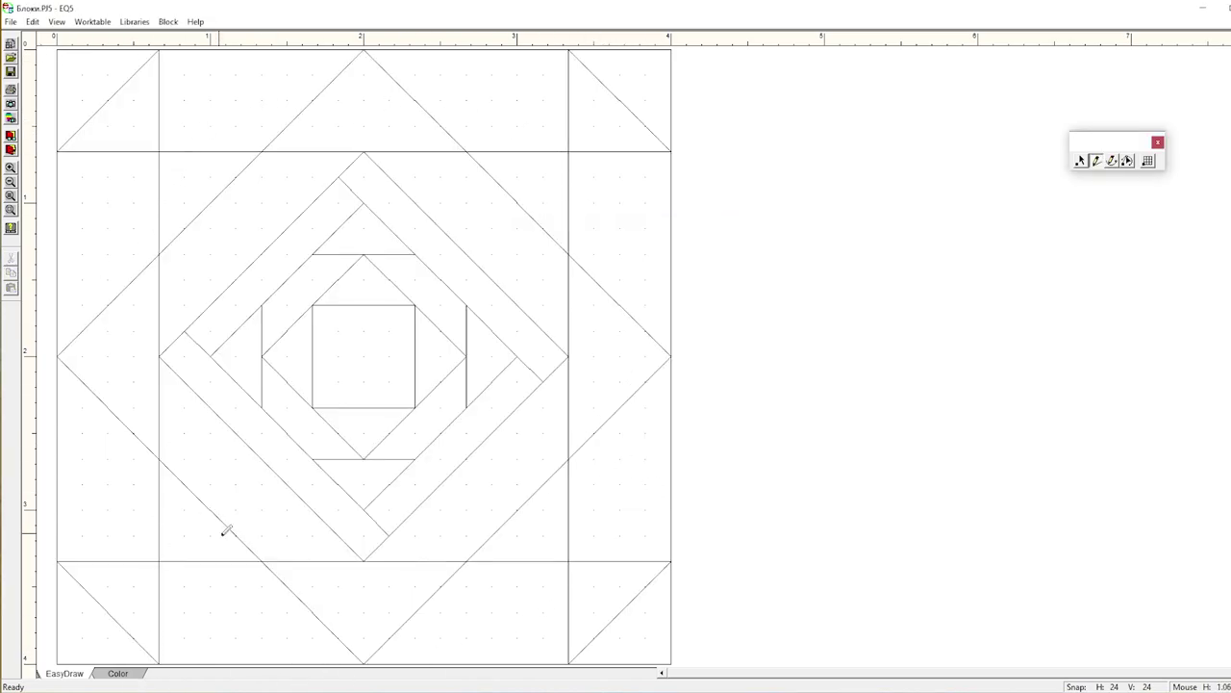
click(118, 673)
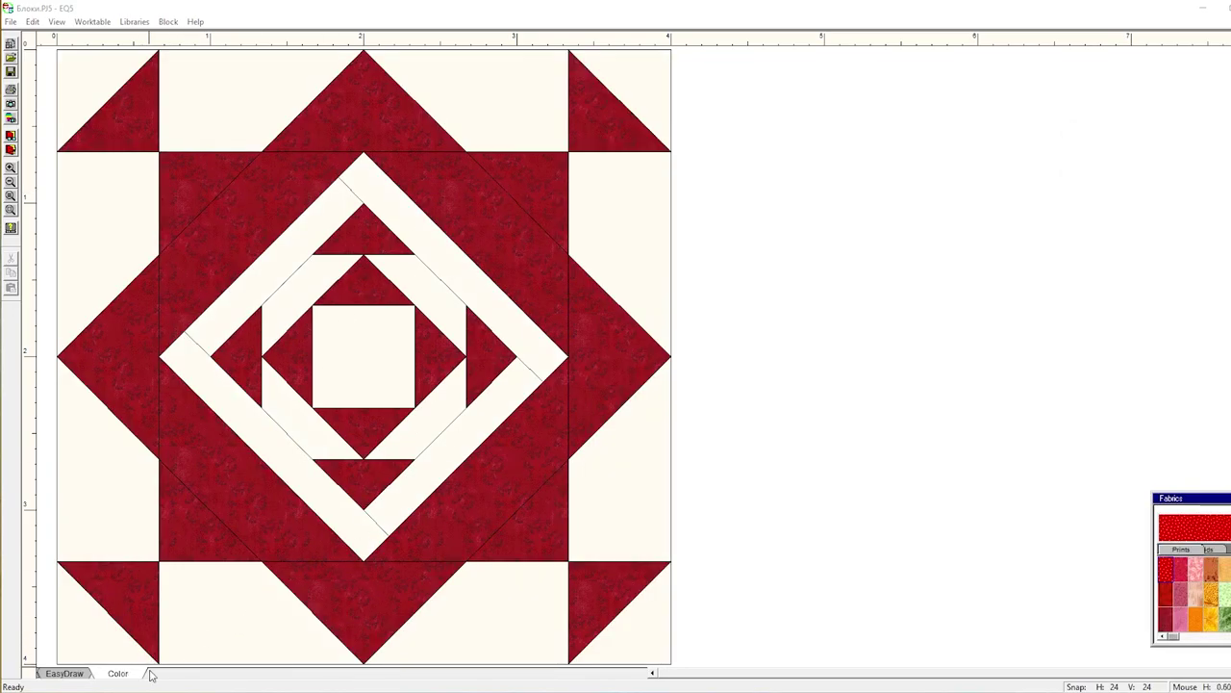
Step: Set the block printout size to 15 by 15 and preview it as an applique pattern
click(11, 92)
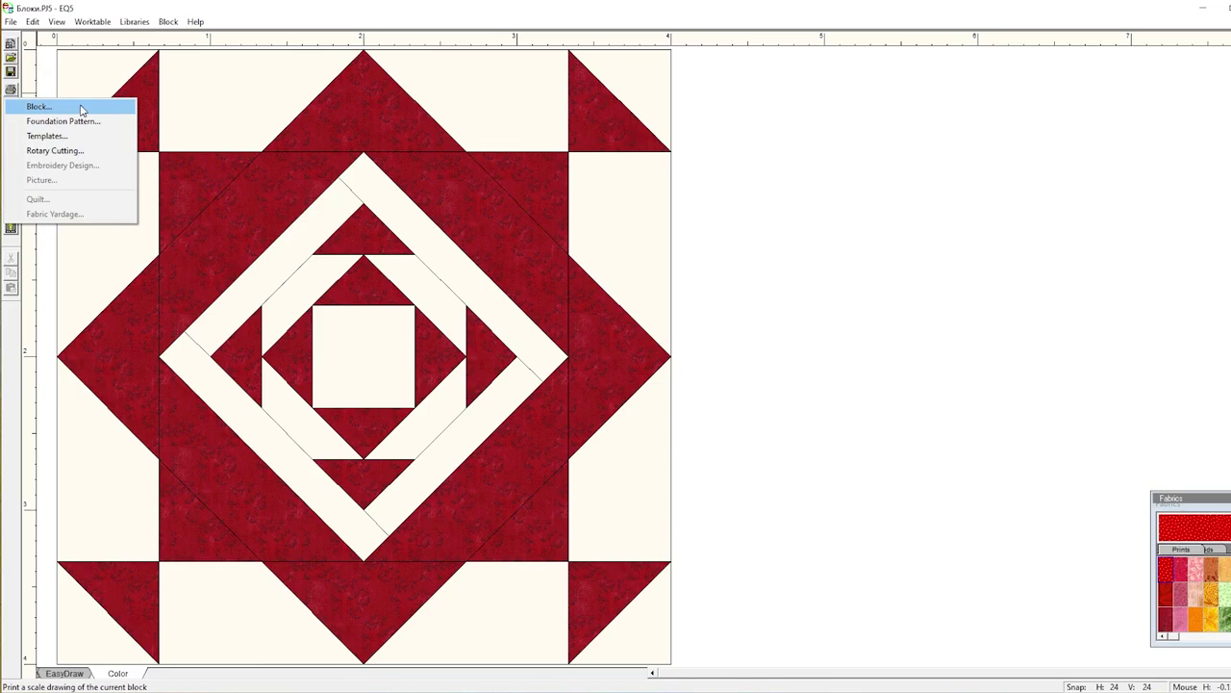
click(82, 108)
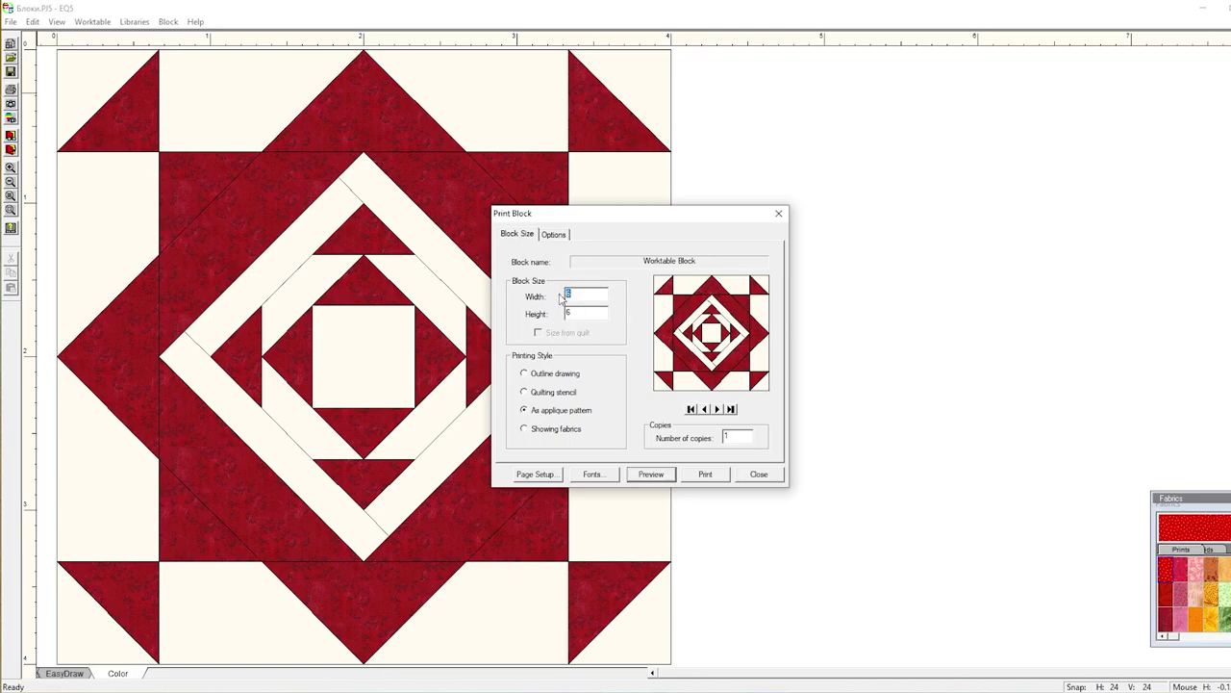
text(15)
click(651, 474)
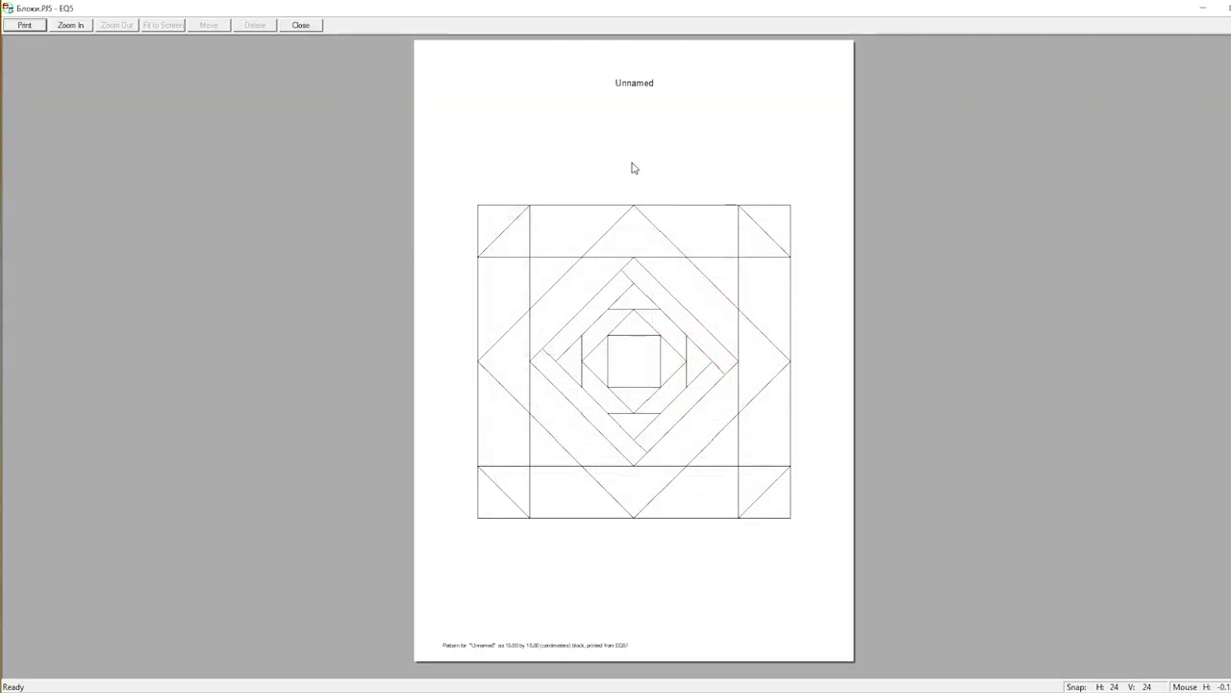
click(297, 26)
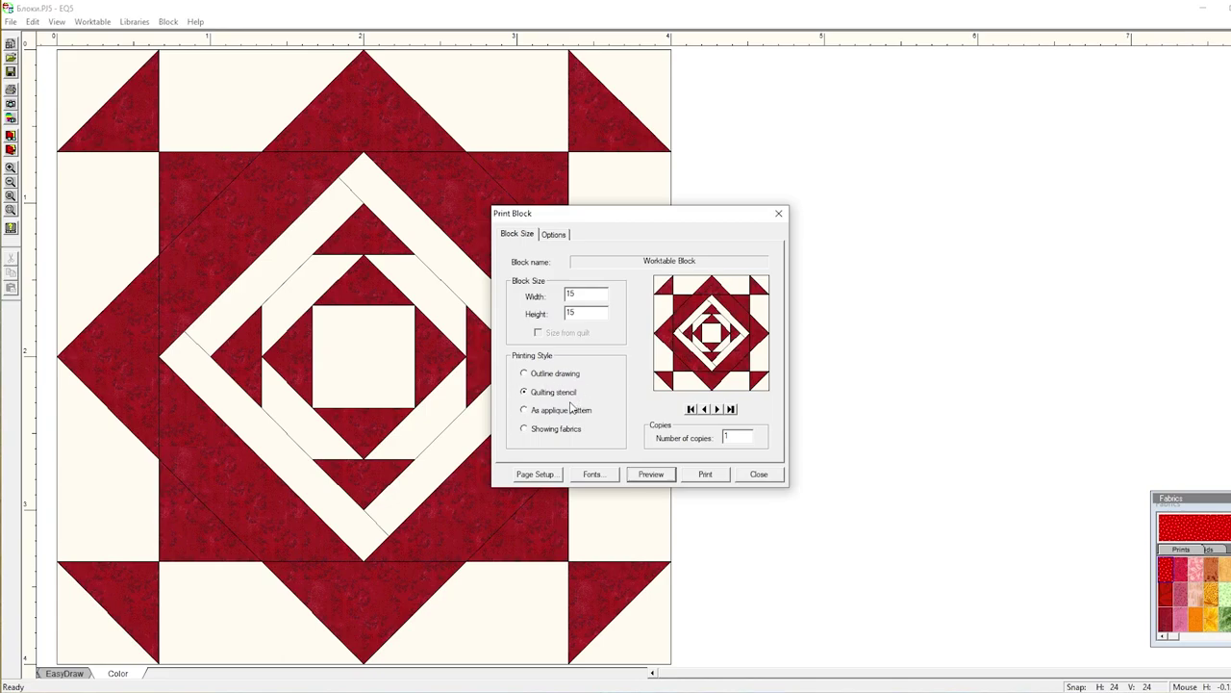
Step: Preview the block printout as a quilting stencil, and again as an applique pattern for comparison
click(650, 474)
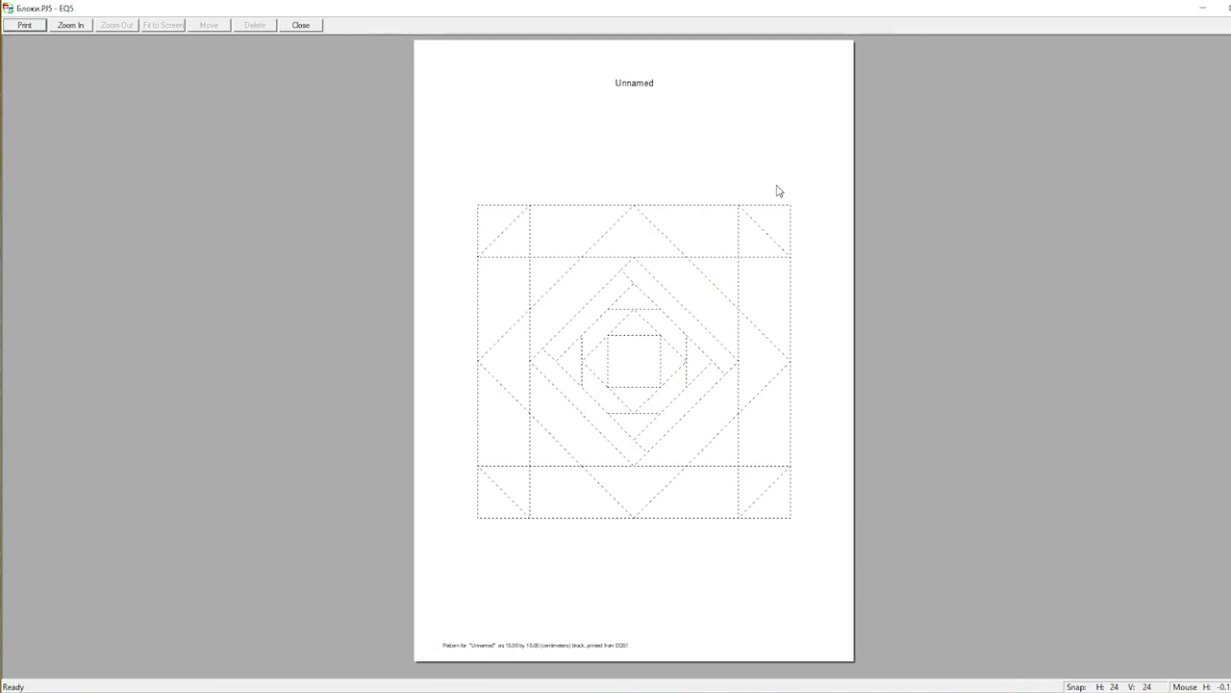
click(298, 27)
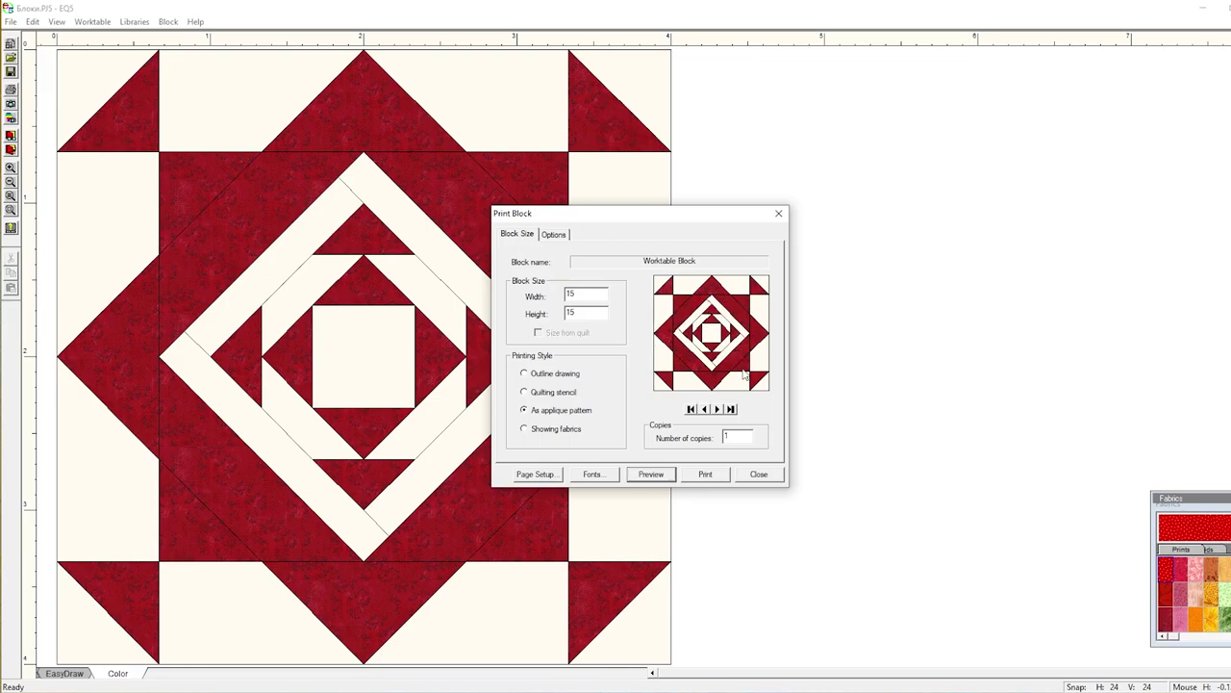
click(652, 475)
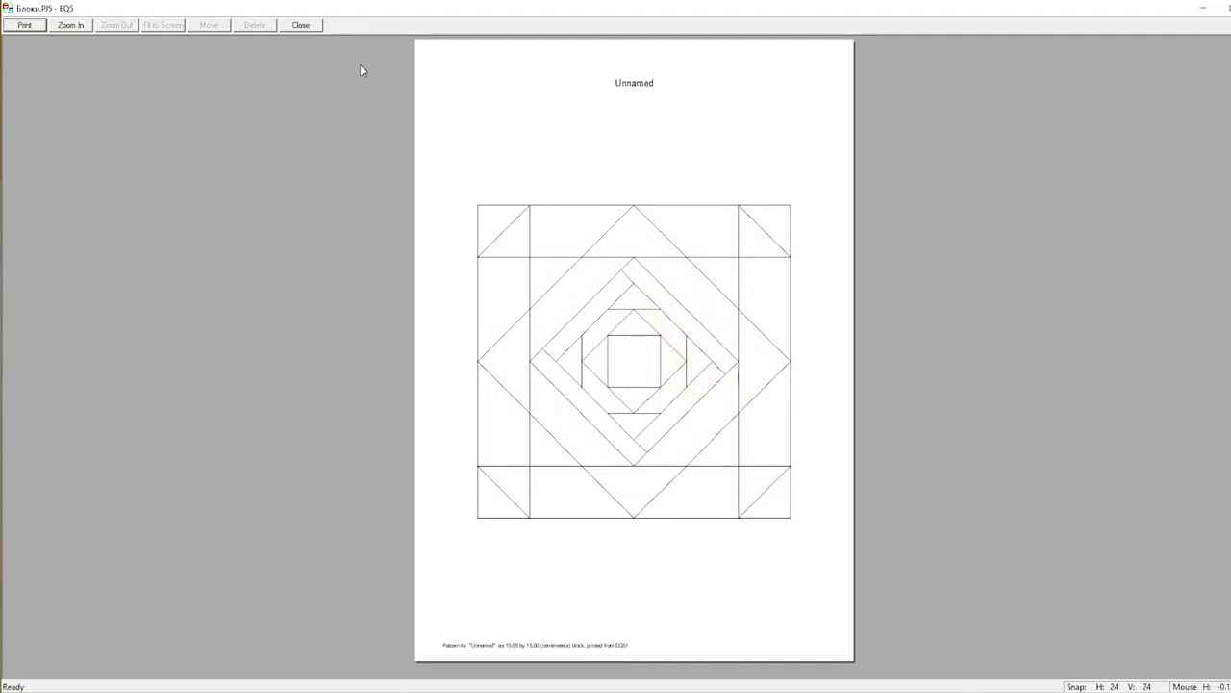
click(301, 25)
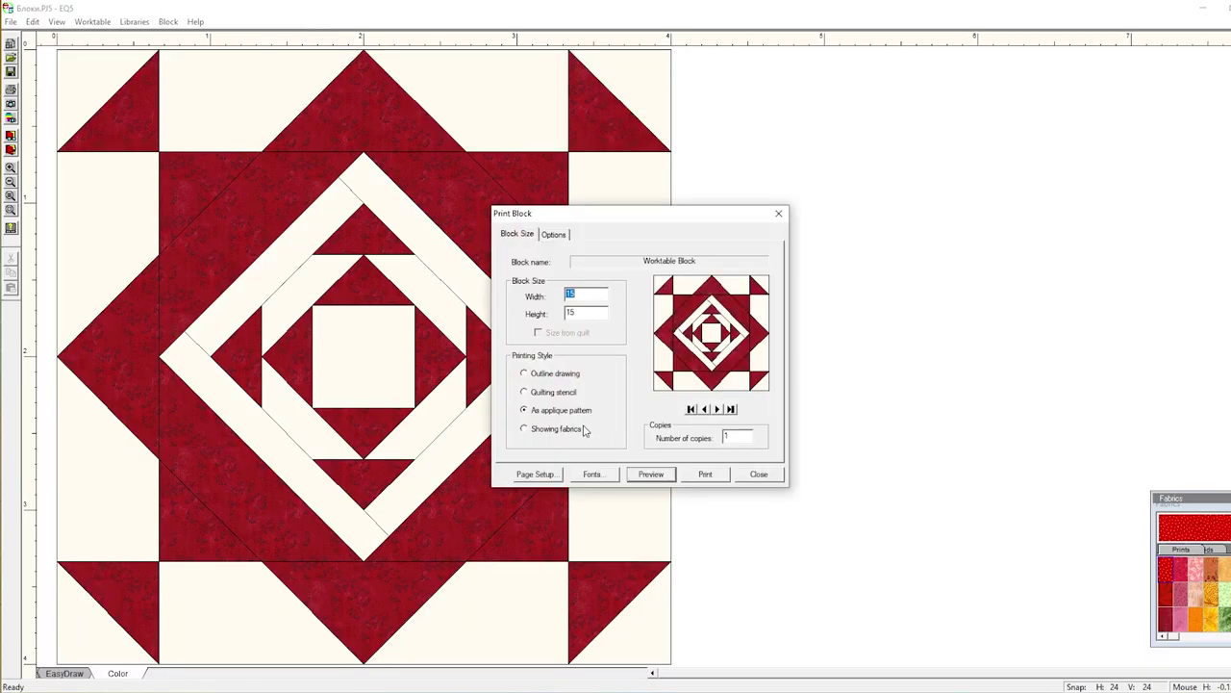
Step: Set the block's printing style to Showing fabrics and preview the page
click(525, 429)
click(651, 474)
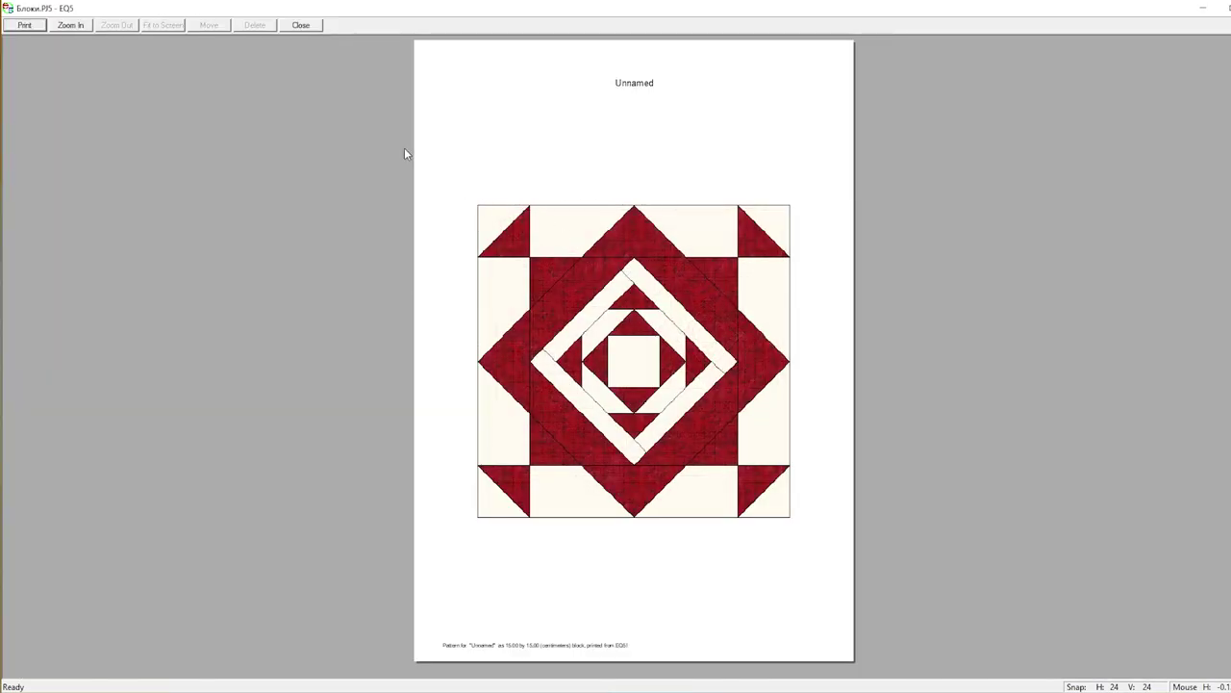
click(306, 27)
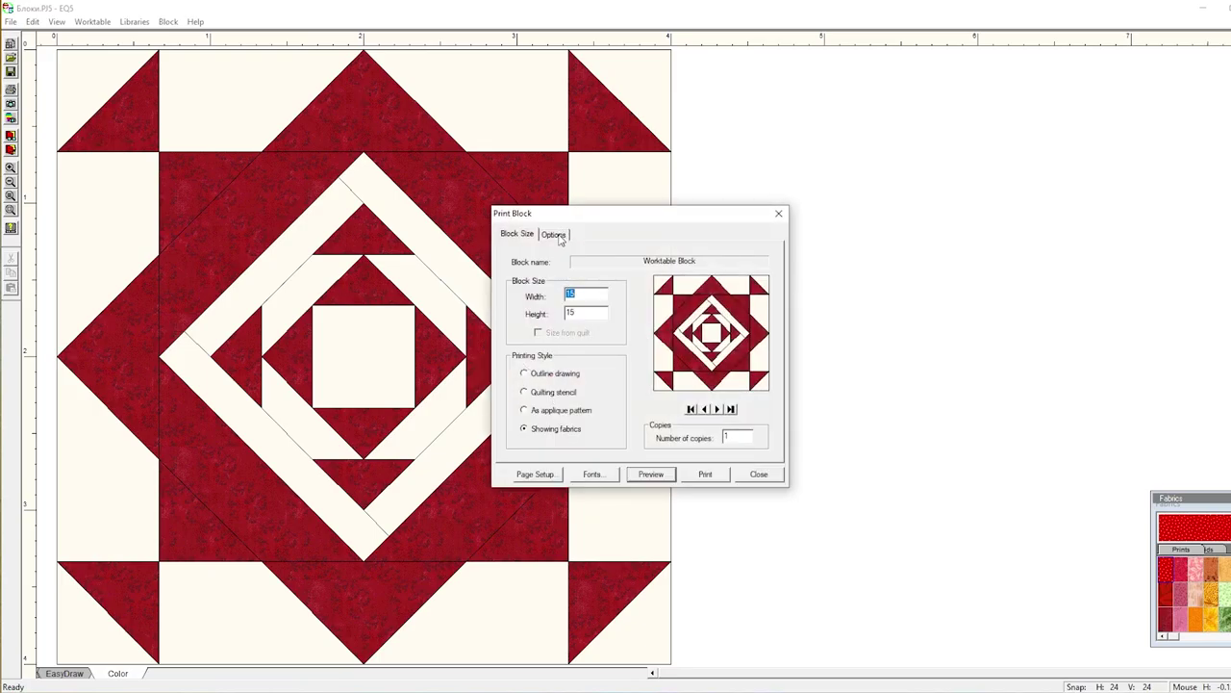
Step: Turn on Print as many as fit for the block printout, preview the page and close the block print setup
click(558, 237)
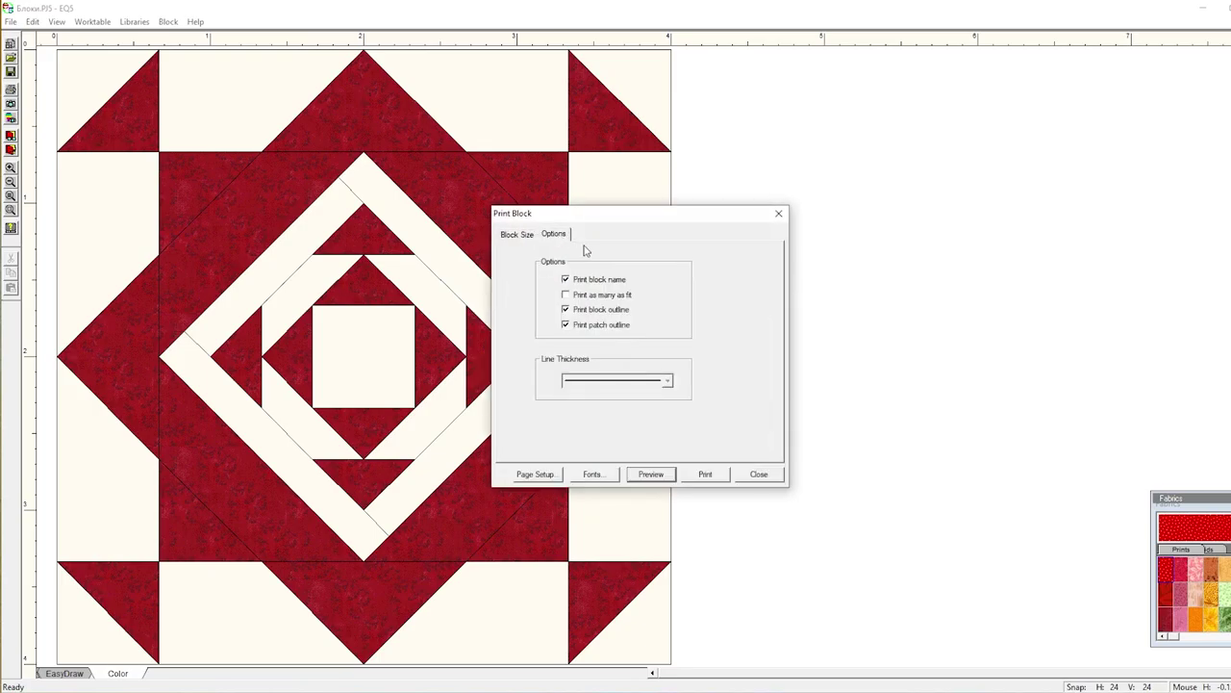
click(570, 297)
click(651, 474)
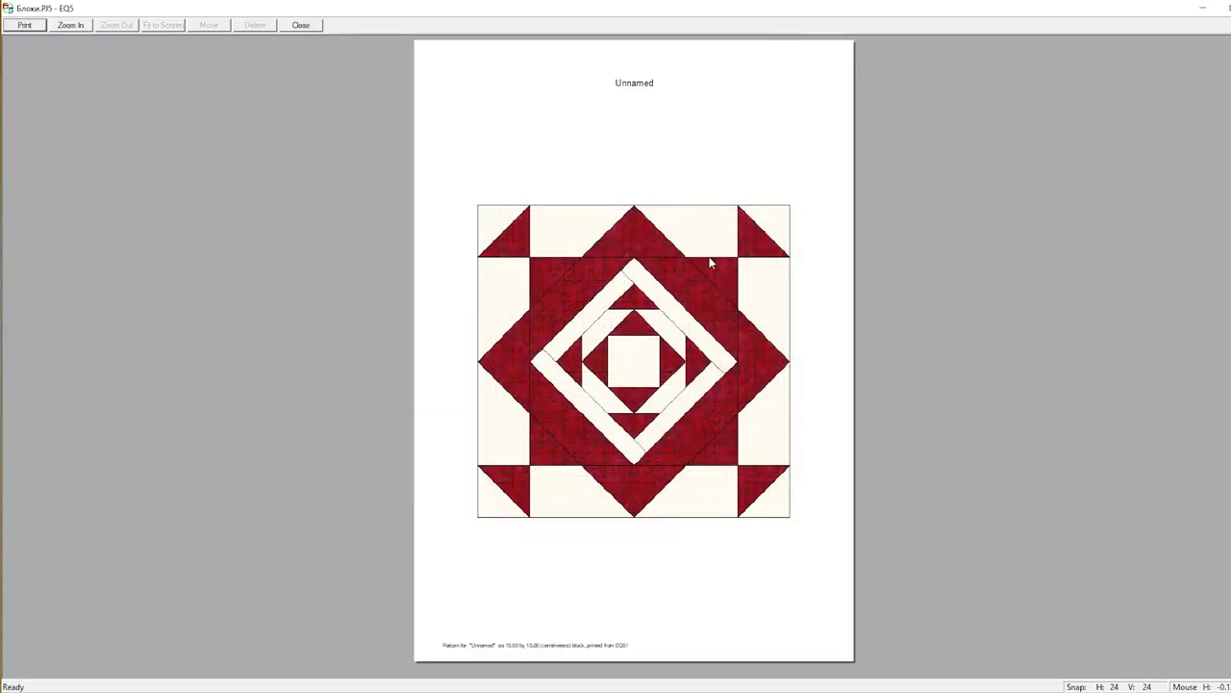
click(313, 27)
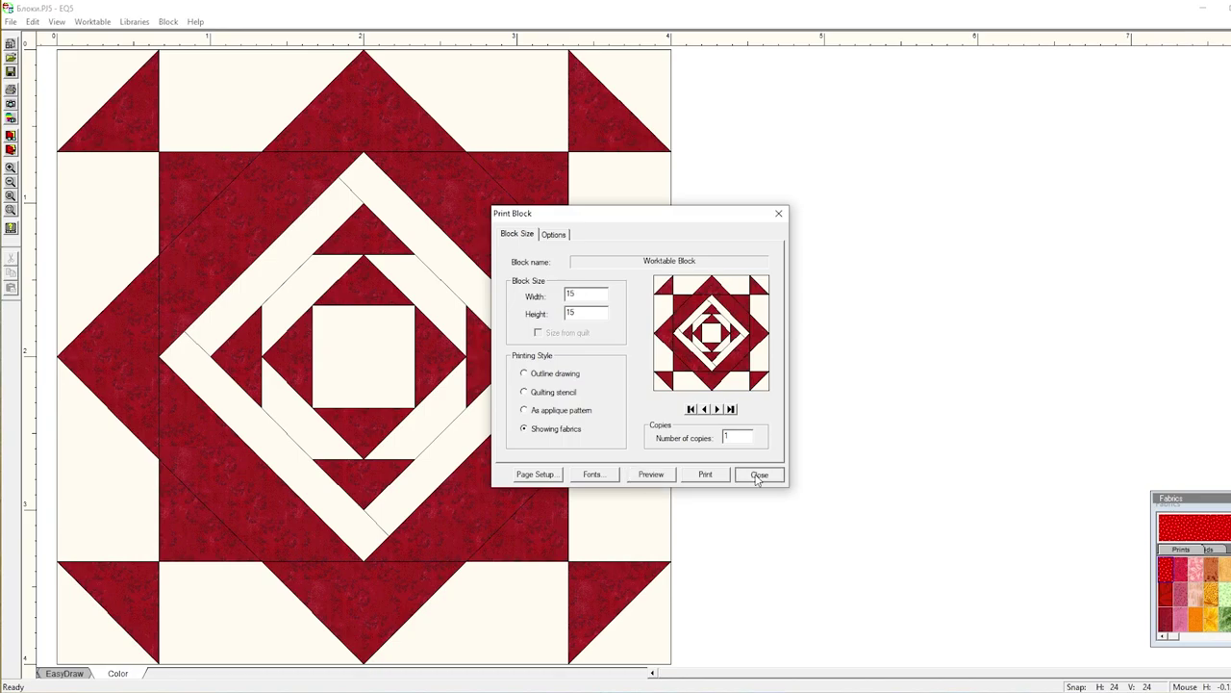
click(758, 474)
Step: Open the foundation pattern print setup and examine the block's suggested sections and patch numbering
click(10, 89)
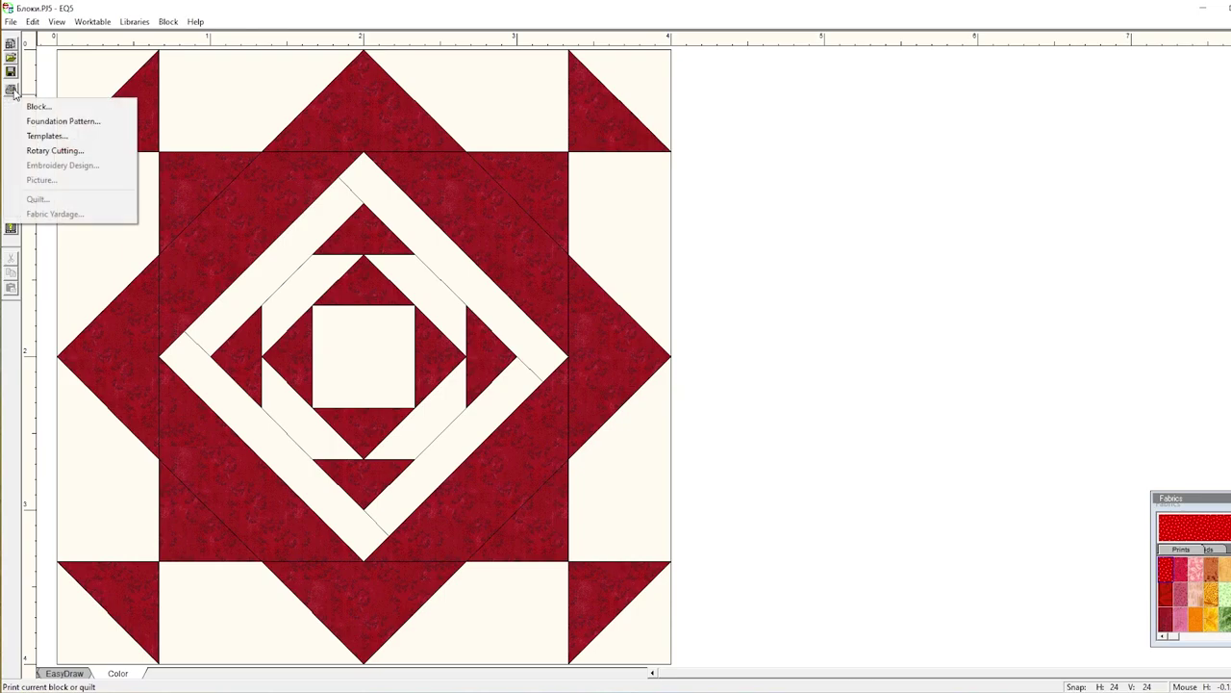
click(106, 132)
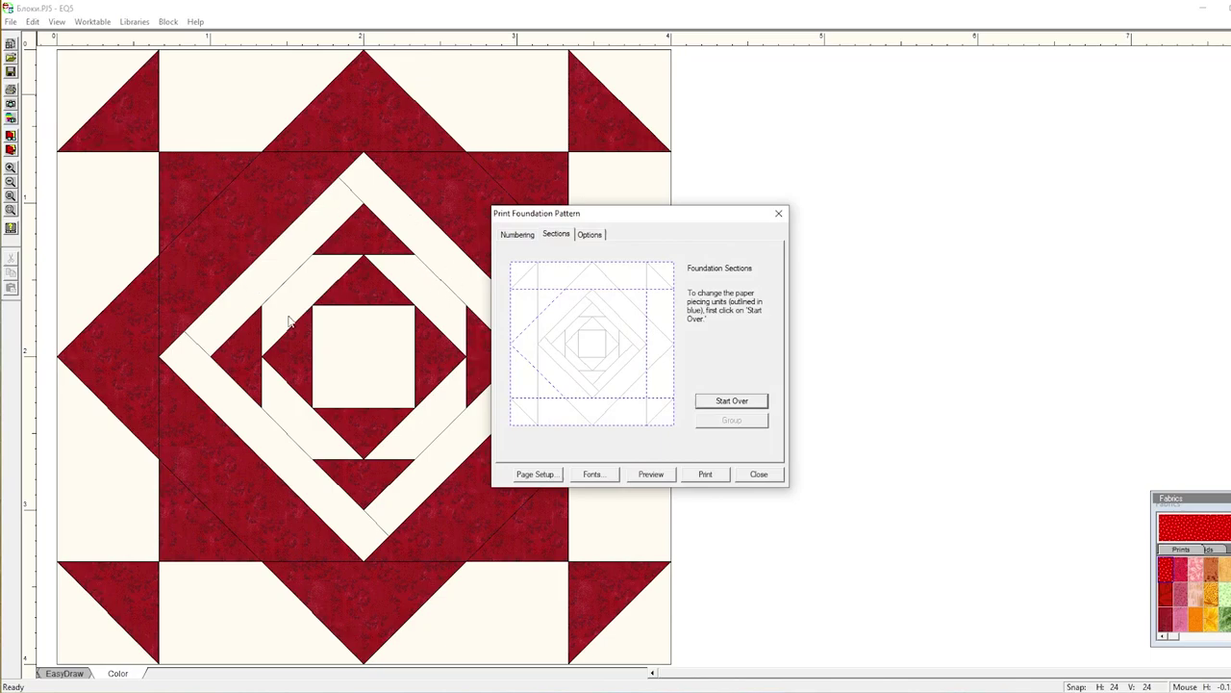
drag(627, 215, 811, 215)
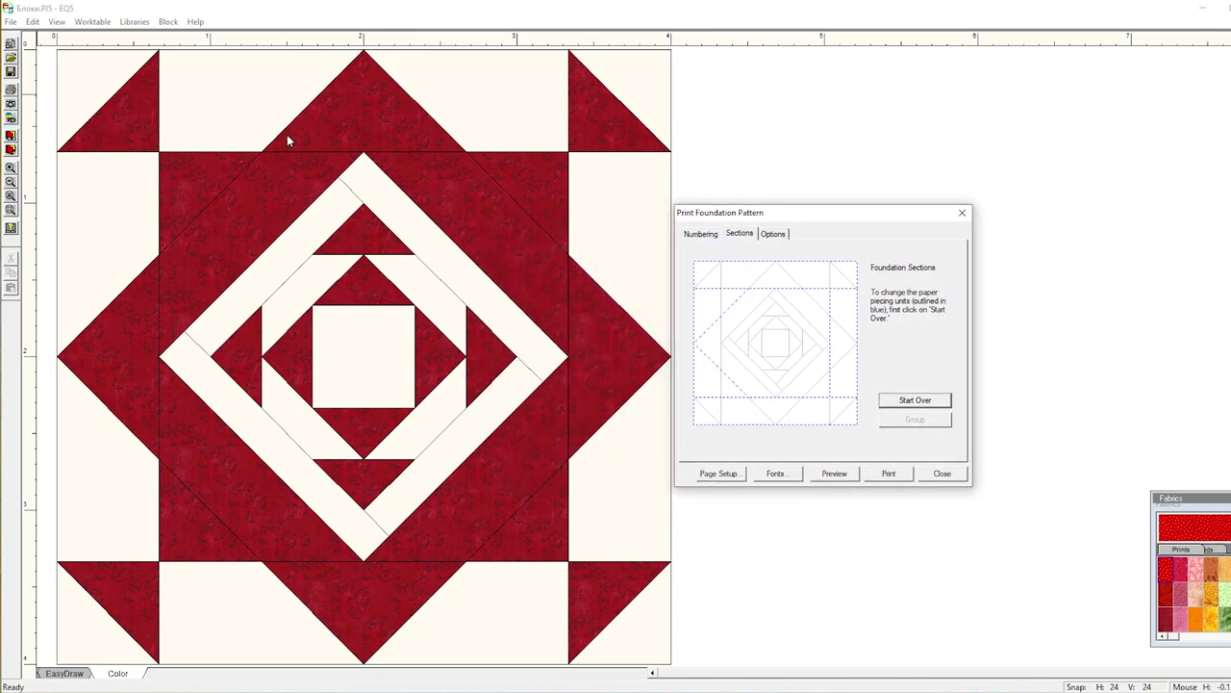
drag(886, 218, 699, 226)
click(514, 243)
click(553, 242)
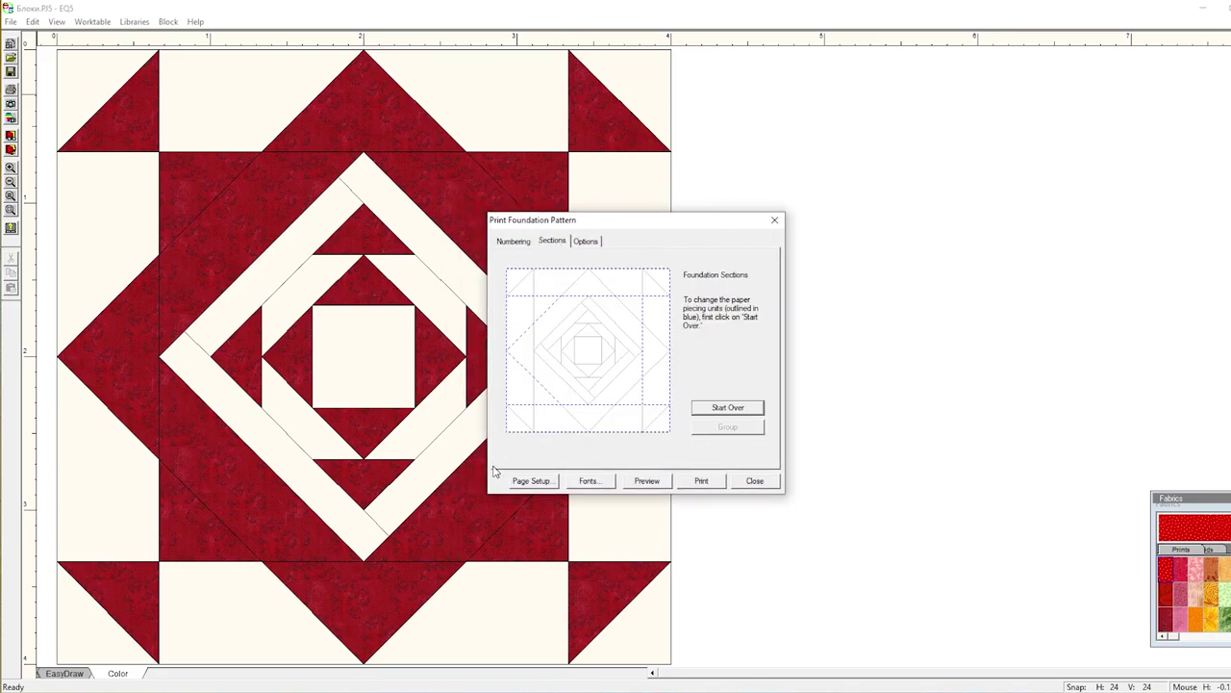
click(514, 241)
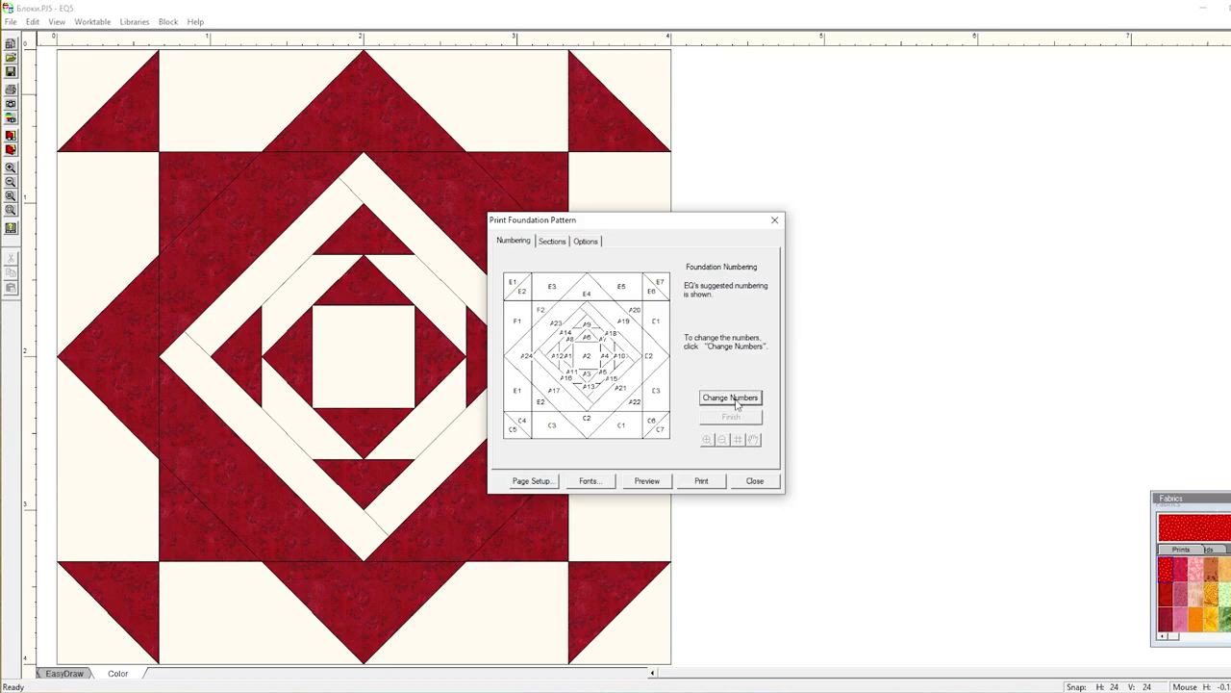
click(552, 242)
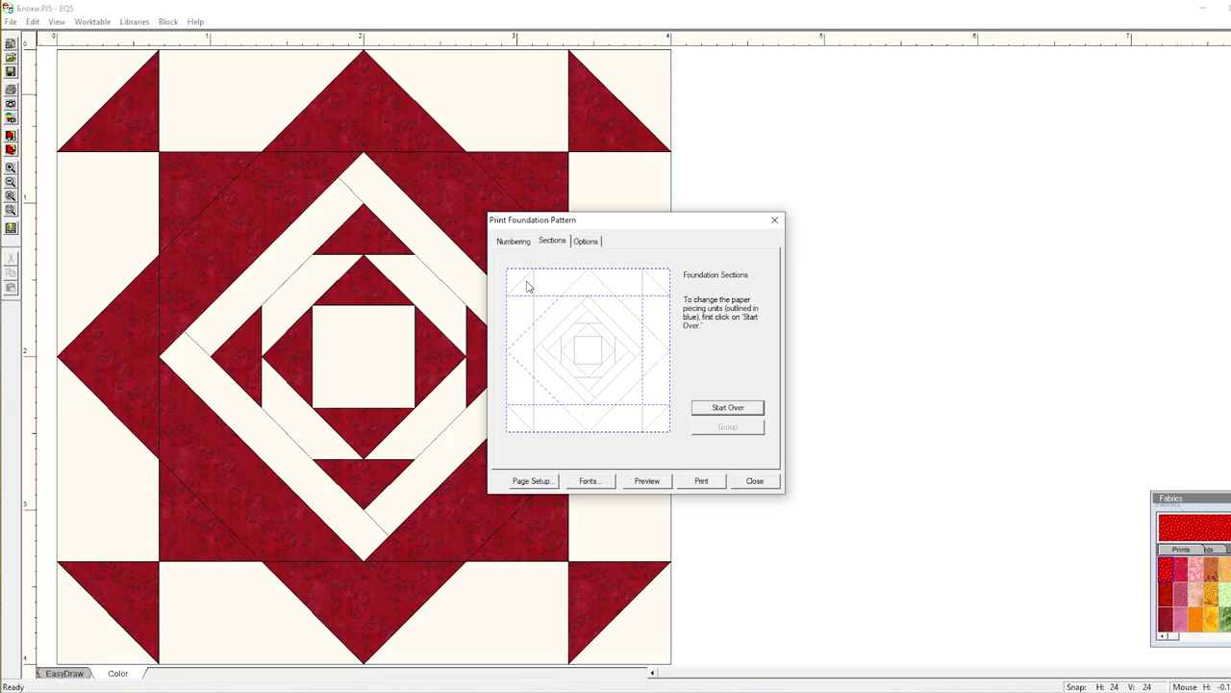
Step: Start the foundation sections over and group all patches of the block's central square into one section
click(728, 408)
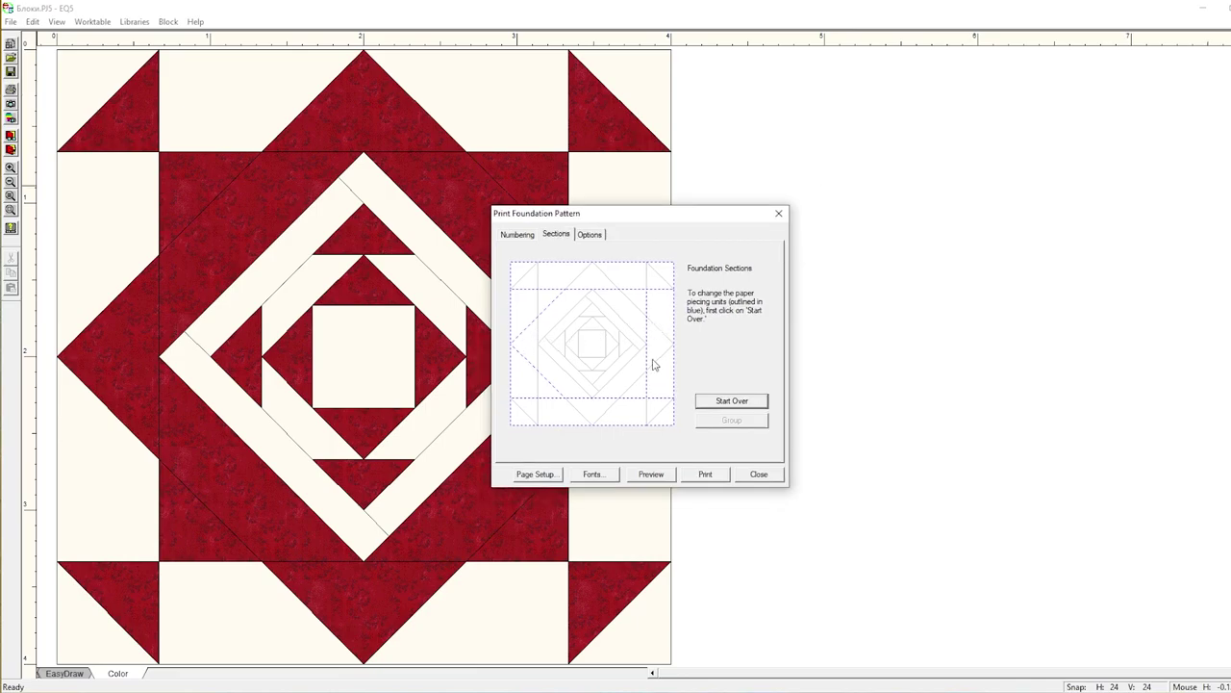
click(733, 401)
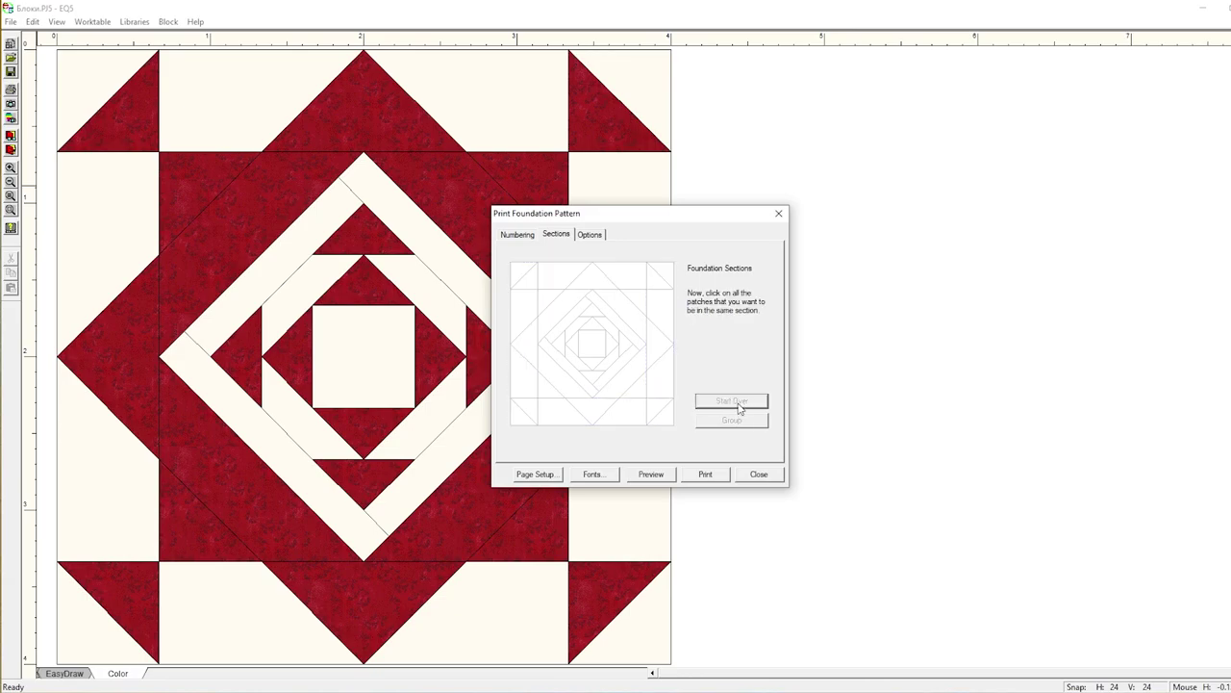
click(550, 303)
click(575, 310)
click(591, 308)
click(608, 302)
click(631, 304)
click(639, 305)
click(592, 314)
click(577, 329)
click(606, 329)
click(593, 332)
click(590, 344)
click(574, 348)
click(560, 351)
click(552, 371)
click(544, 389)
click(591, 382)
click(579, 370)
click(603, 366)
click(608, 373)
click(626, 343)
click(632, 368)
click(637, 390)
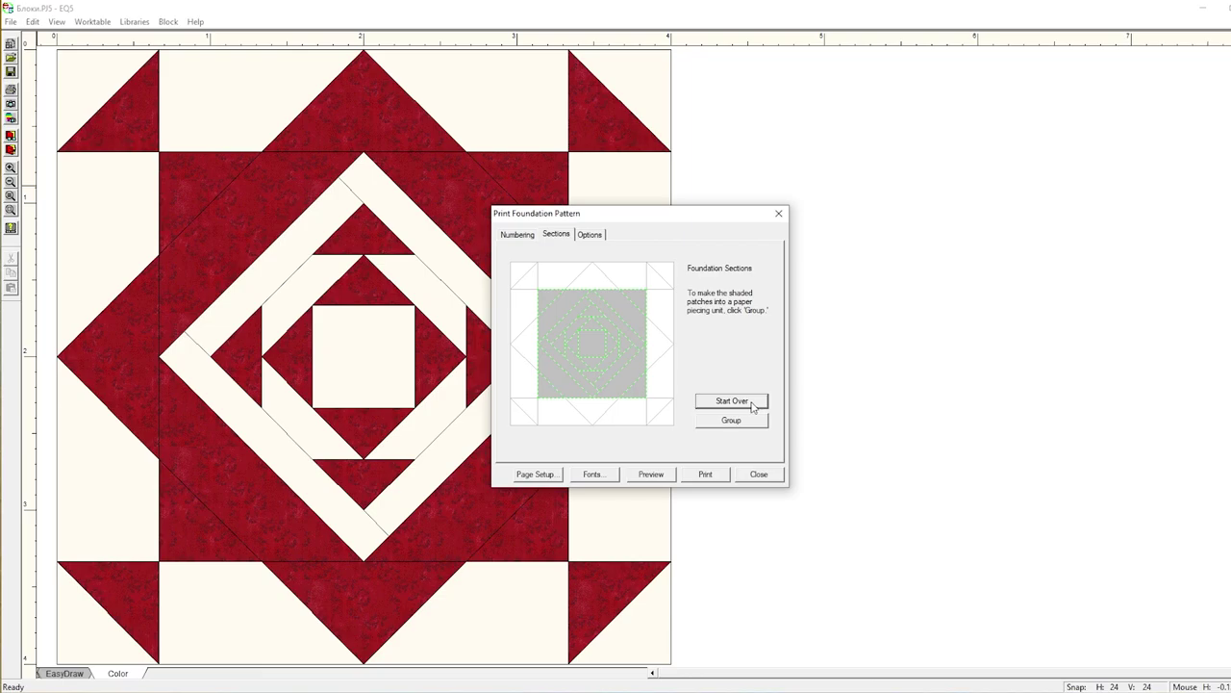
click(749, 424)
Step: Group all patches of the block's top strip, including both corner squares, into one foundation section
click(524, 276)
click(533, 276)
click(553, 279)
click(588, 278)
click(622, 277)
click(652, 282)
click(664, 274)
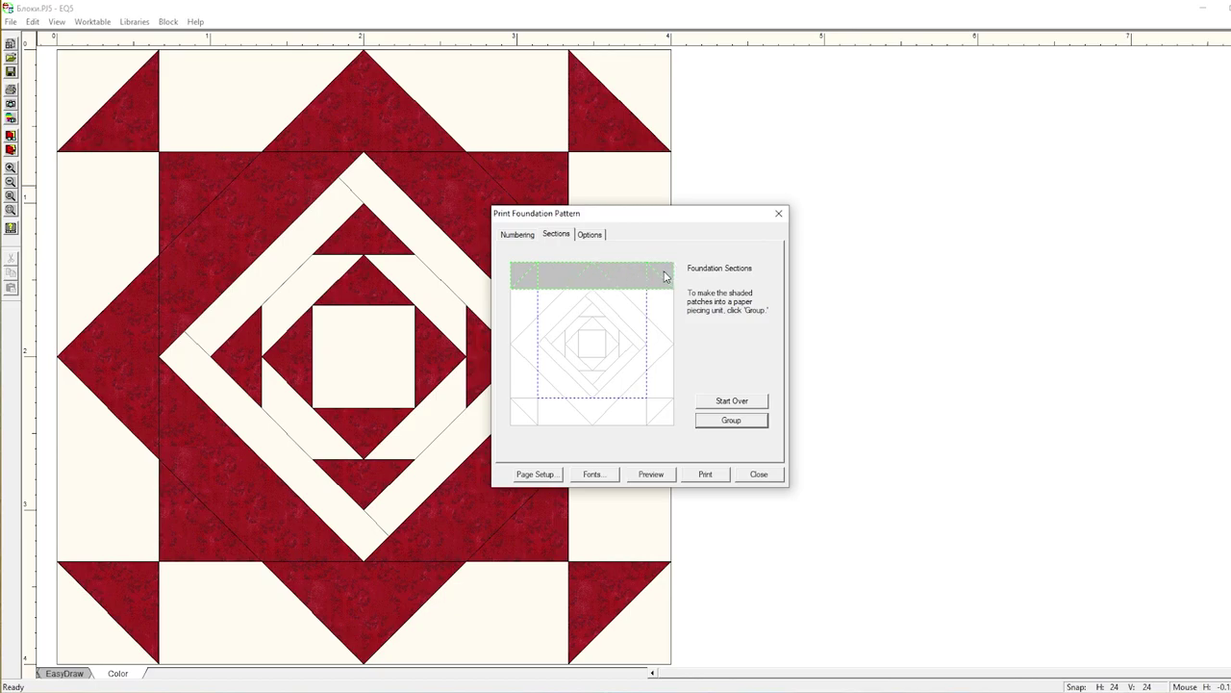
click(708, 426)
Step: Group all patches of the block's bottom strip, including both corner squares, into one foundation section
click(527, 416)
click(529, 412)
click(562, 413)
click(620, 412)
click(663, 420)
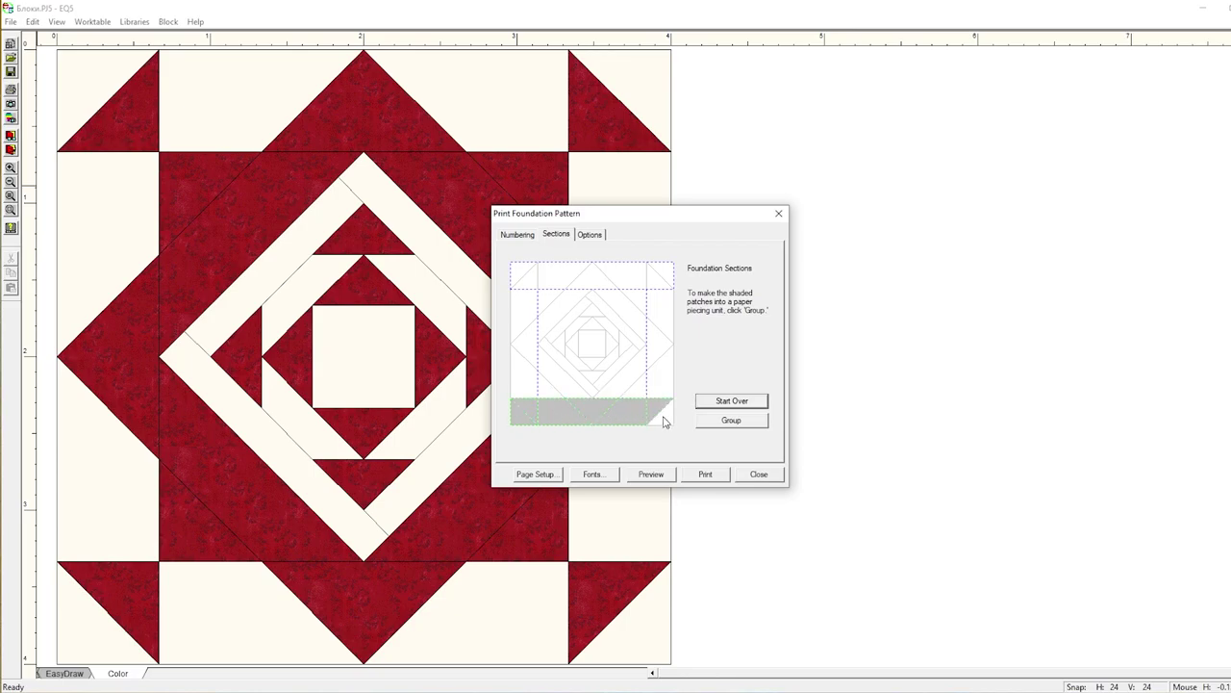
click(742, 424)
Step: Group the block's right and left side strips into two separate foundation sections and preview the foundation pattern
click(659, 348)
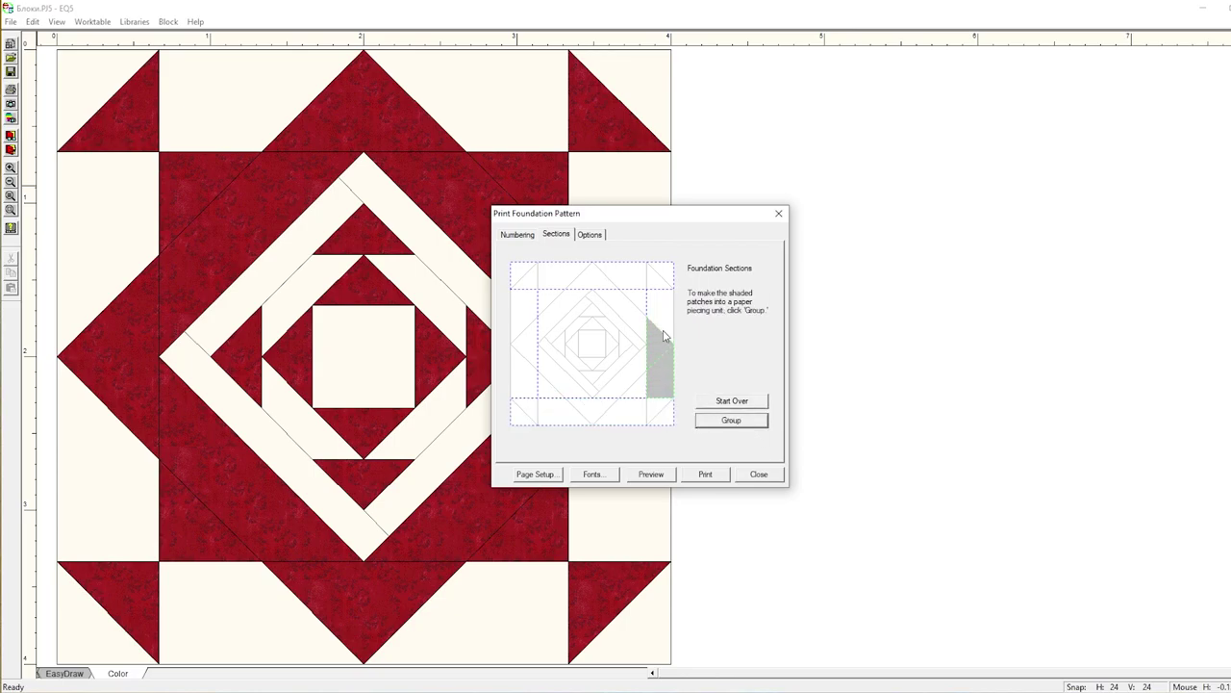
click(731, 421)
click(531, 361)
click(527, 336)
click(524, 313)
click(741, 423)
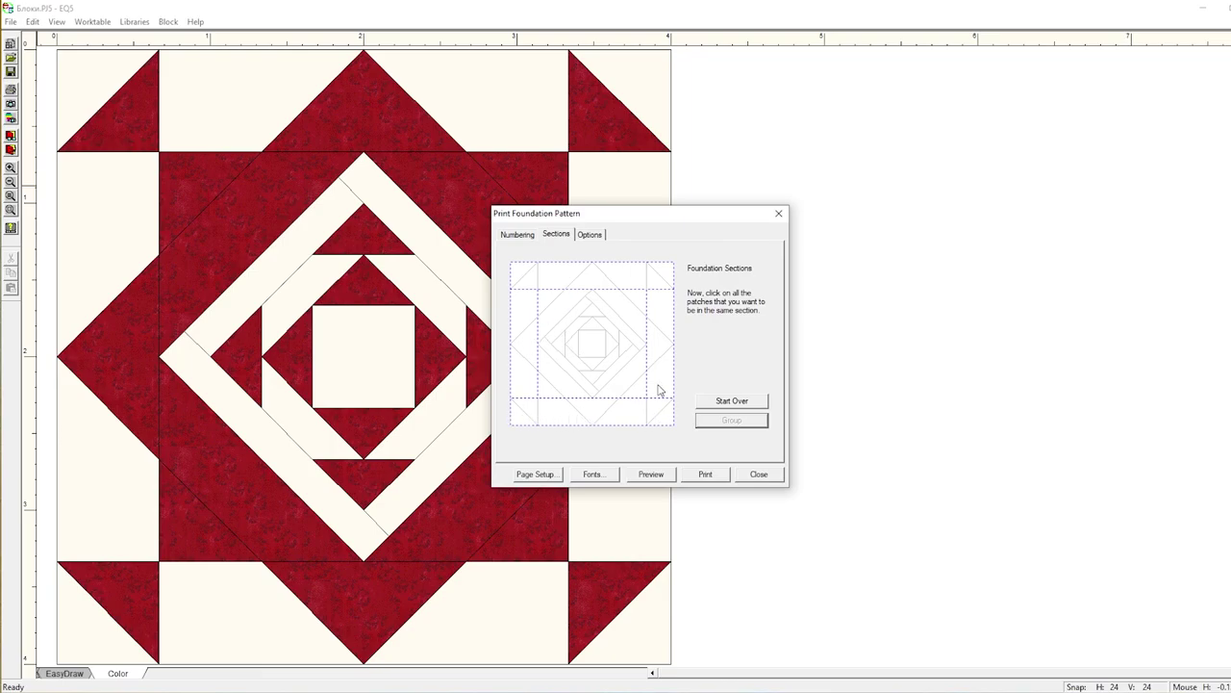
click(651, 474)
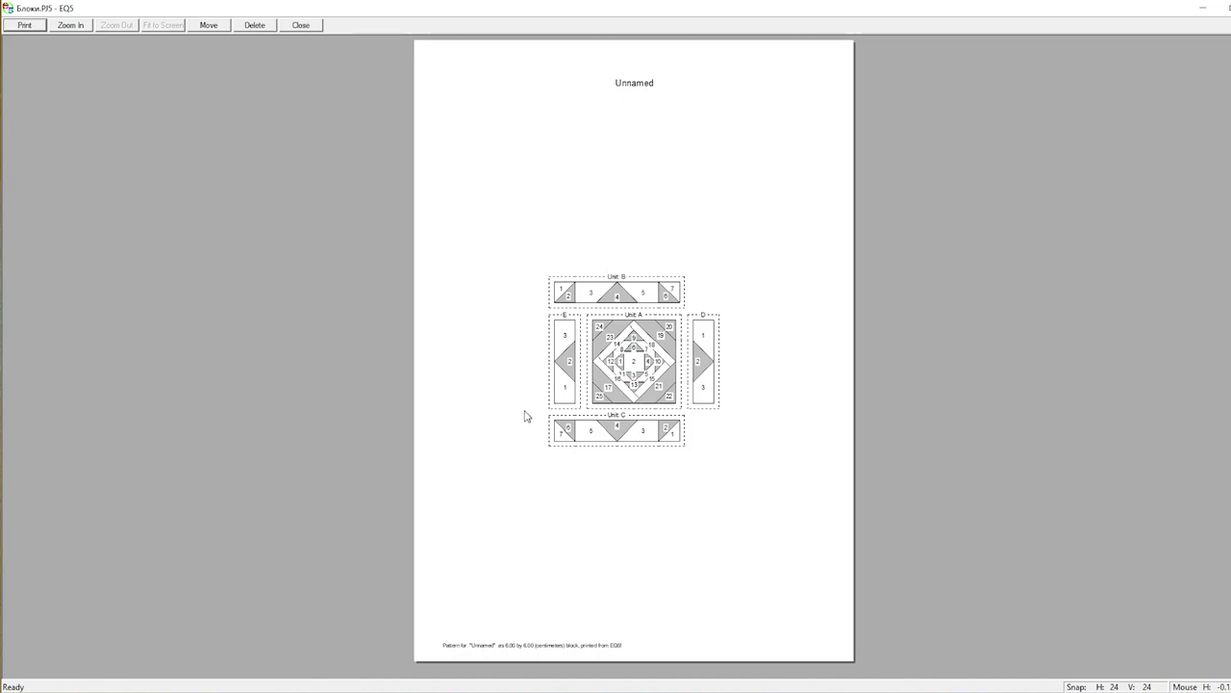
click(300, 25)
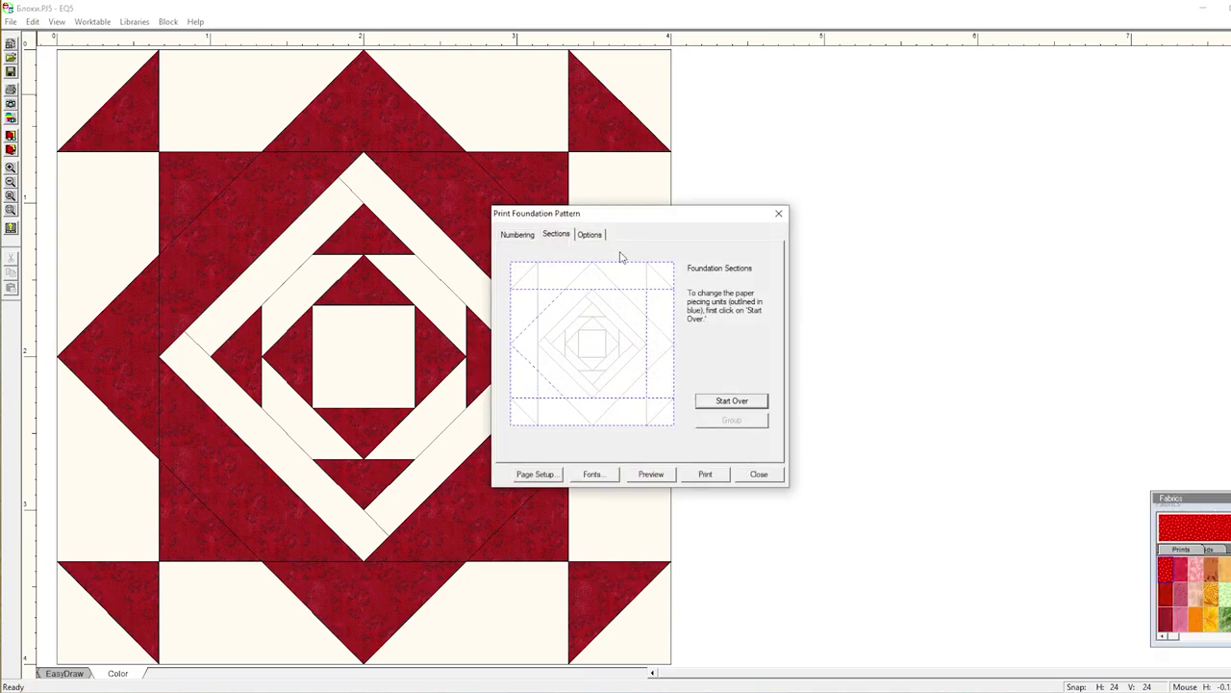
Step: Set the foundation pattern's seam allowance width to 0.7, preview the separate units, and close the foundation printout settings
click(590, 235)
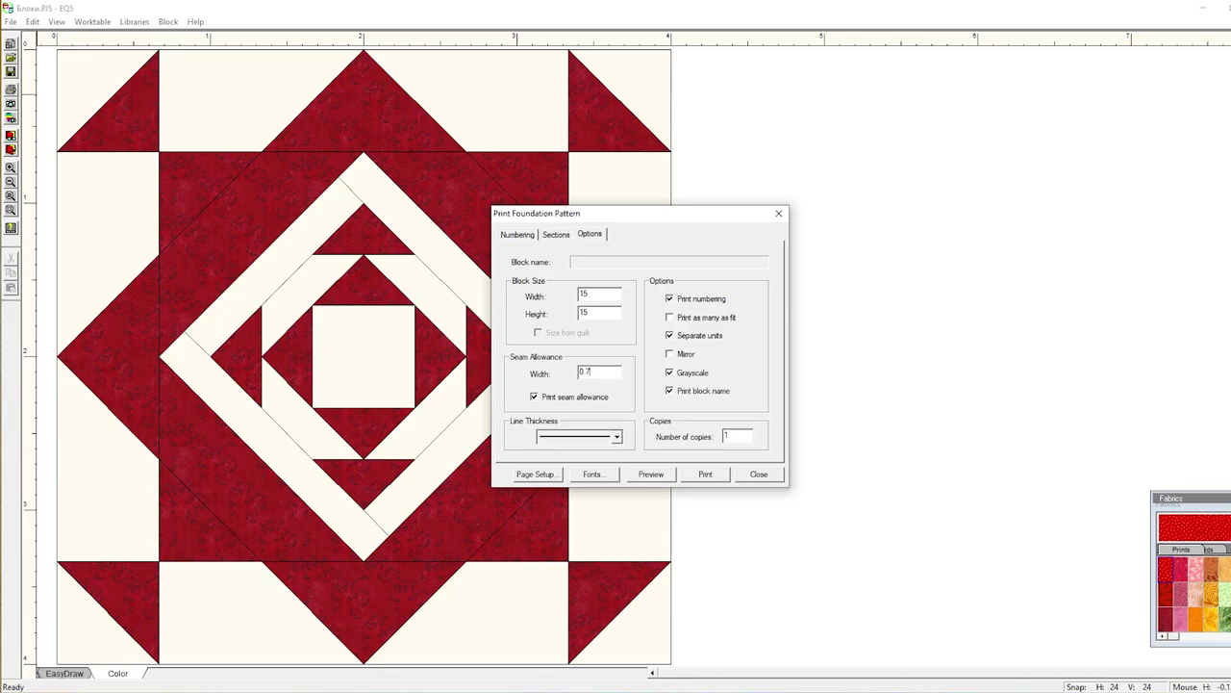
double_click(596, 374)
click(670, 318)
click(671, 318)
click(663, 481)
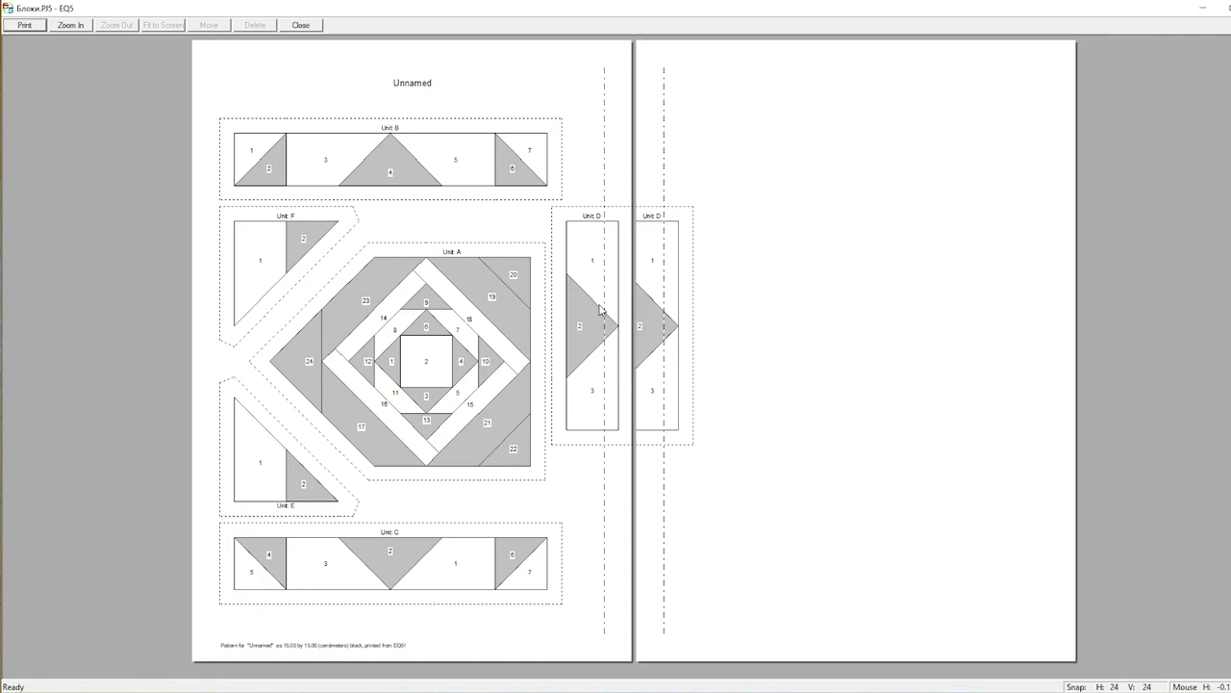
click(301, 26)
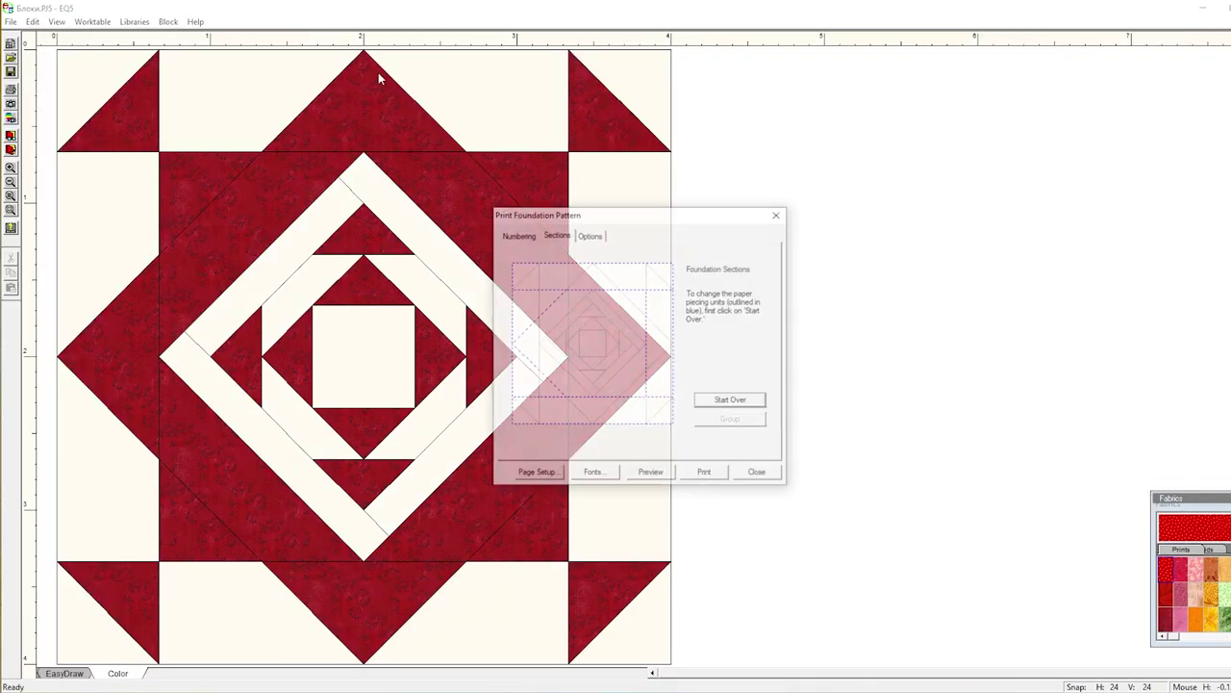
click(775, 475)
Step: Set up a template printout of the block with width and height of 15 and preview the templates
click(11, 90)
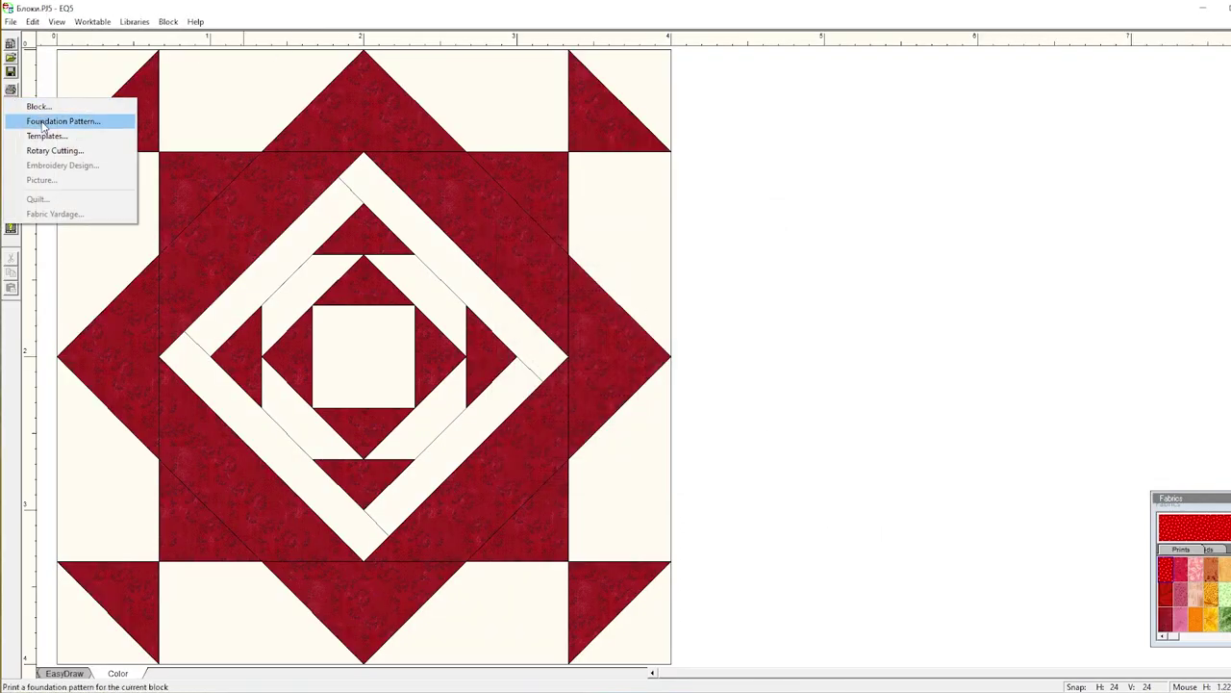
click(81, 139)
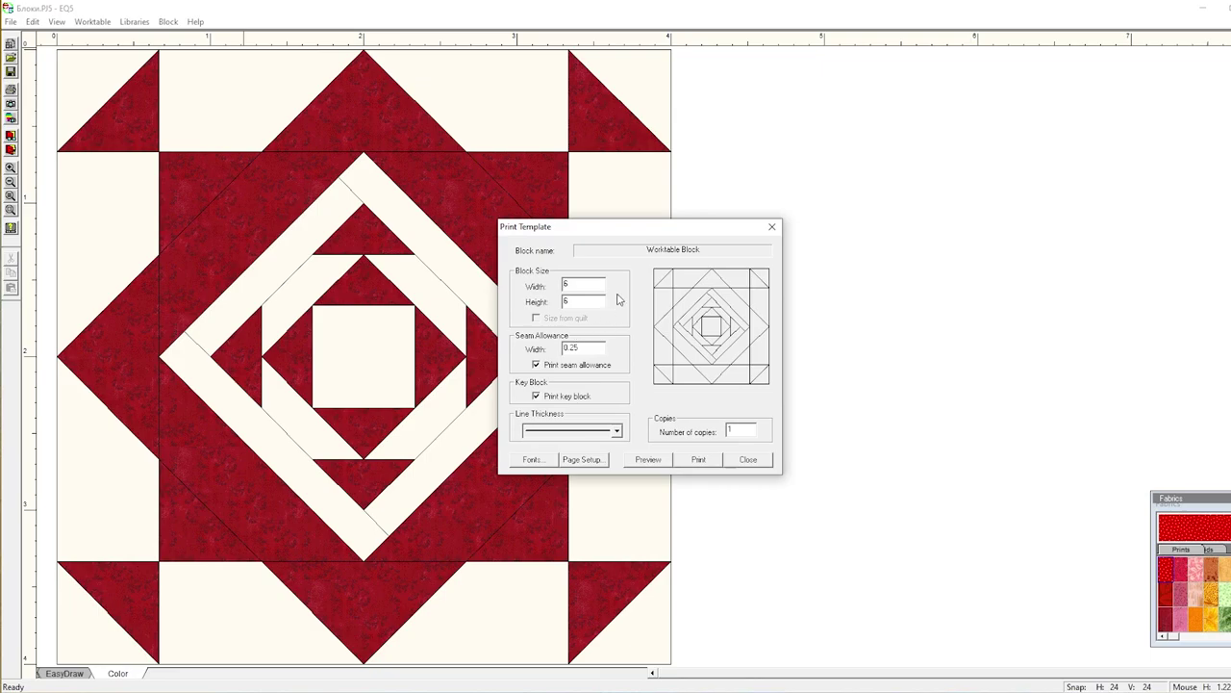
drag(575, 286, 533, 302)
text(1515)
click(647, 460)
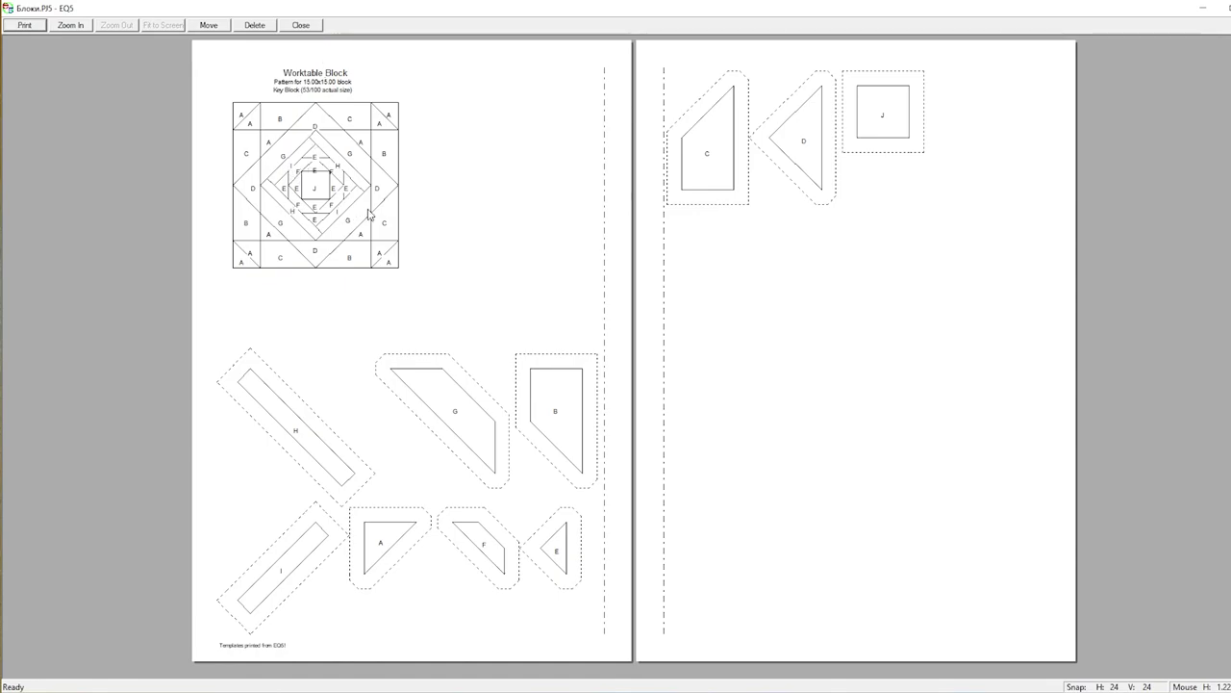
click(72, 26)
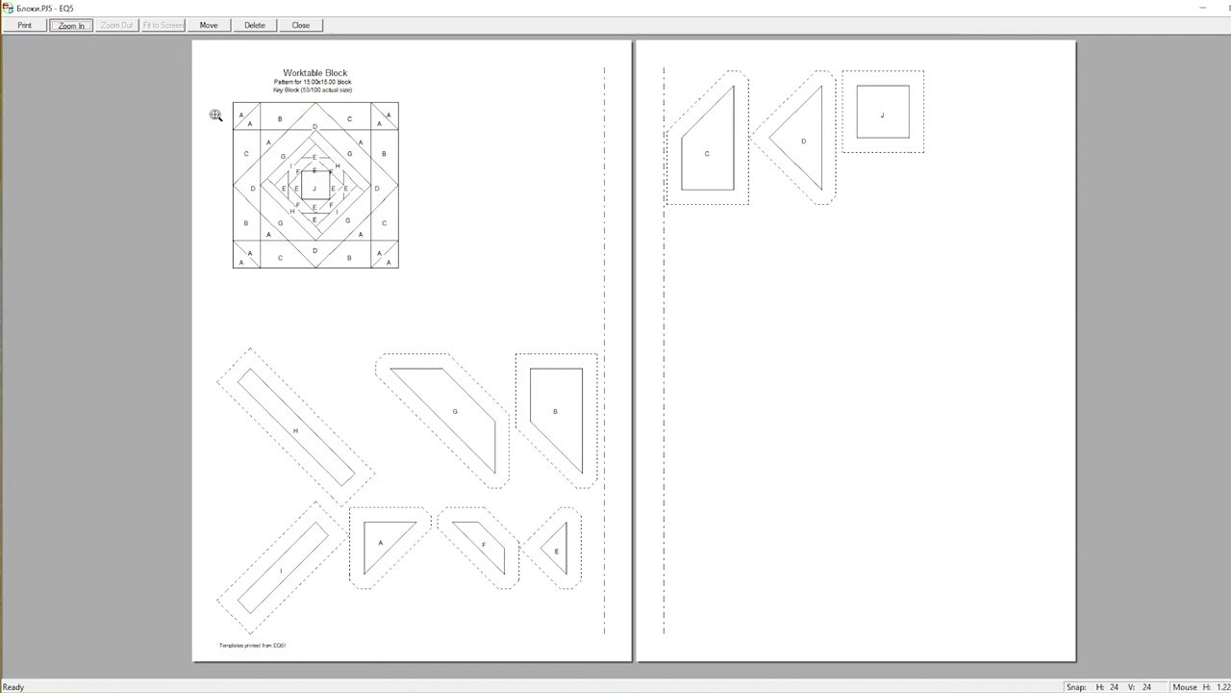